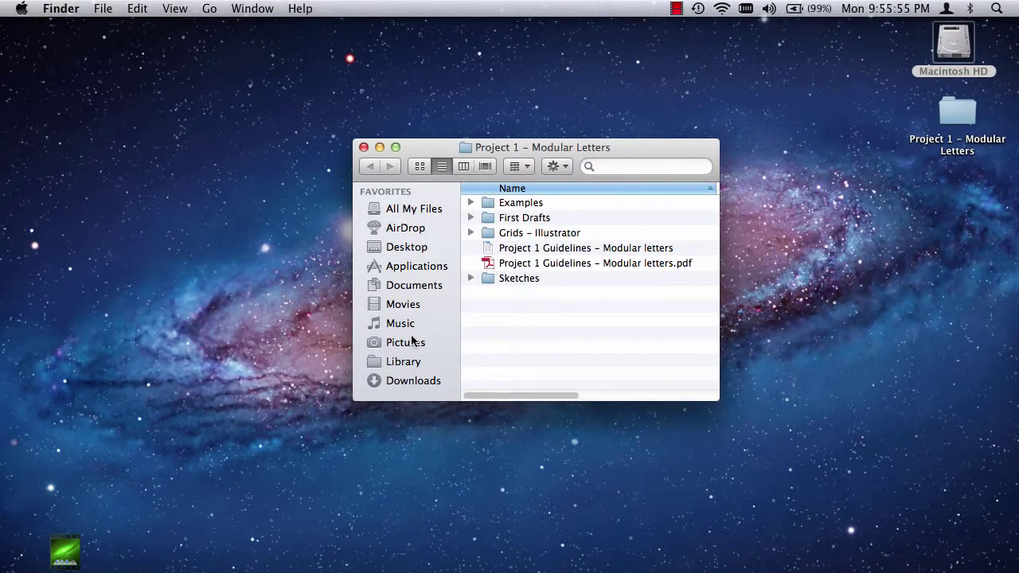
- Expand the First Drafts folder inside the Project 1 - Modular Letters folder to view its files
click(470, 218)
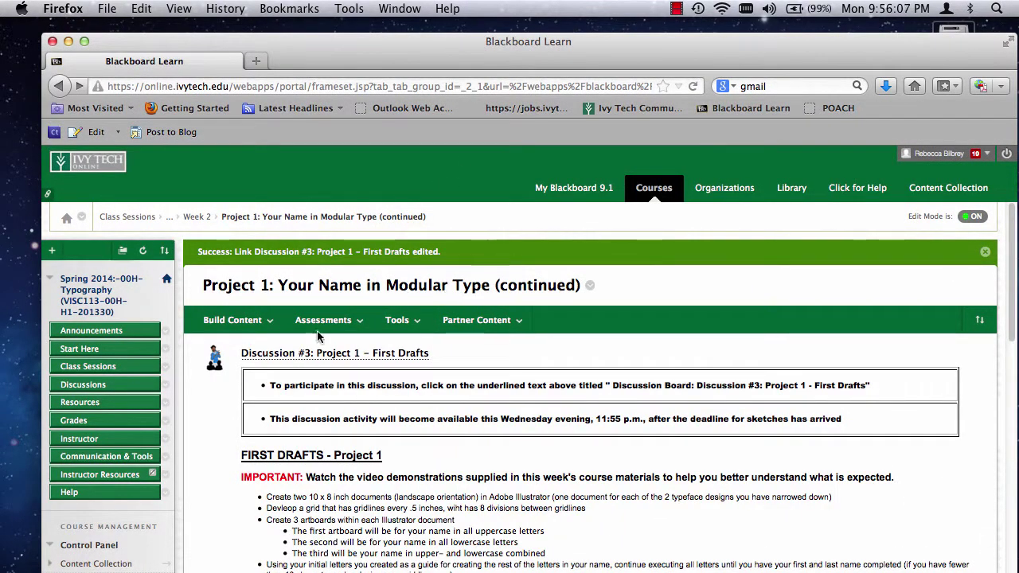
- In Firefox, open the Discussion #3: Project 1 - First Drafts forum and start a new thread
mouse_move(303, 341)
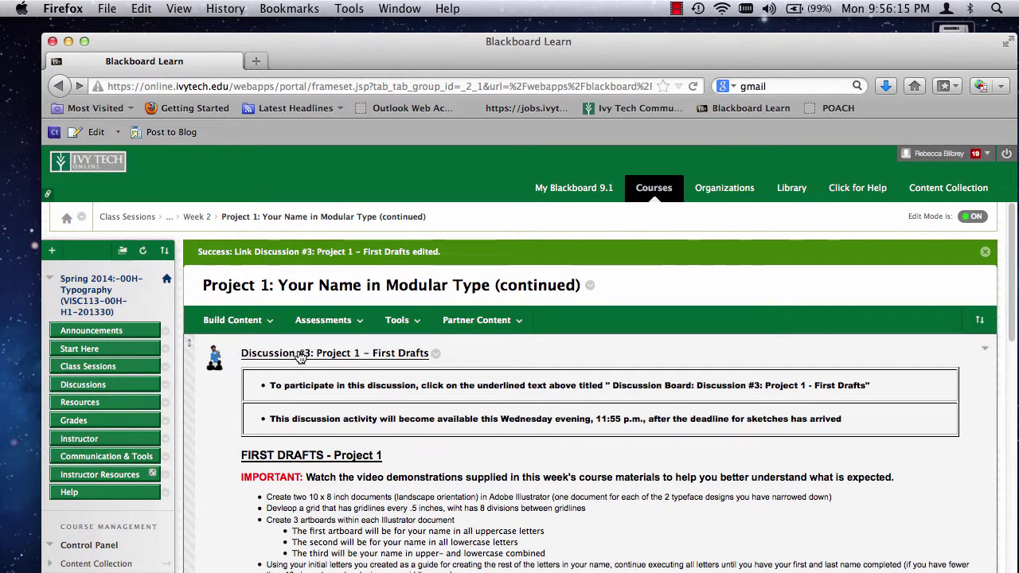
click(299, 354)
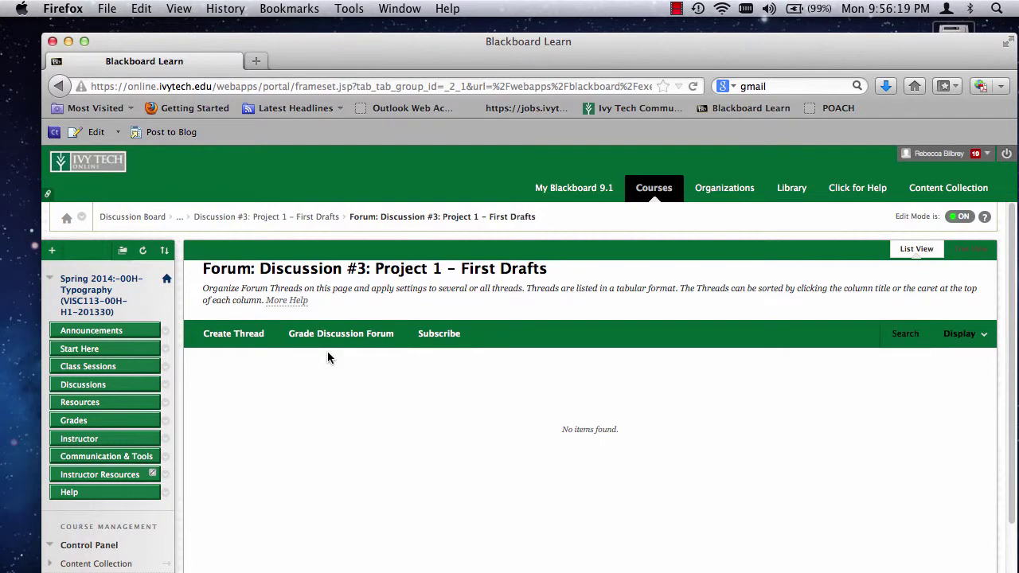
click(232, 335)
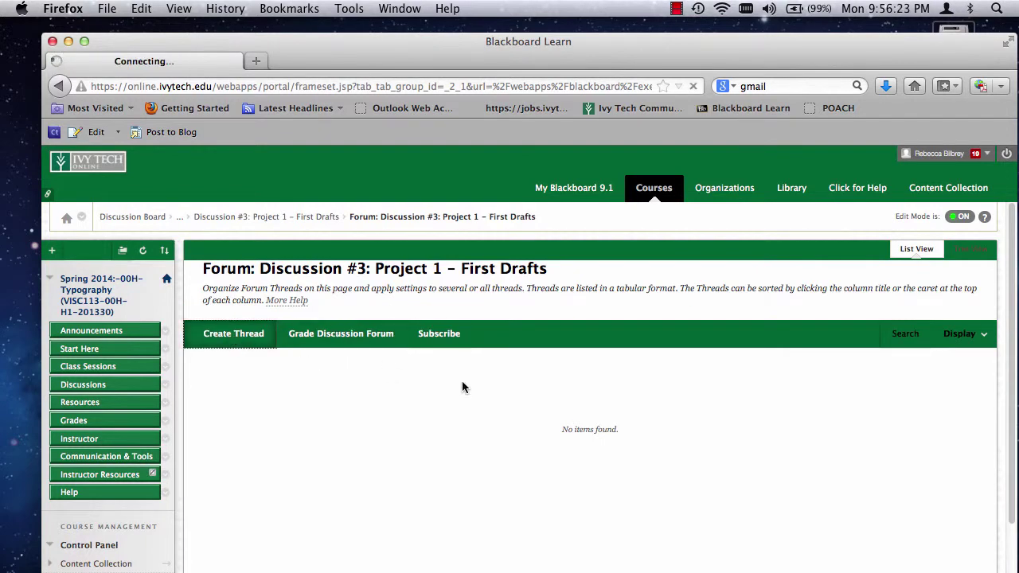
- Set the thread's subject to the student's first name in possessive form followed by "First Drafts - Project 1"
scroll(456, 379, down, 10)
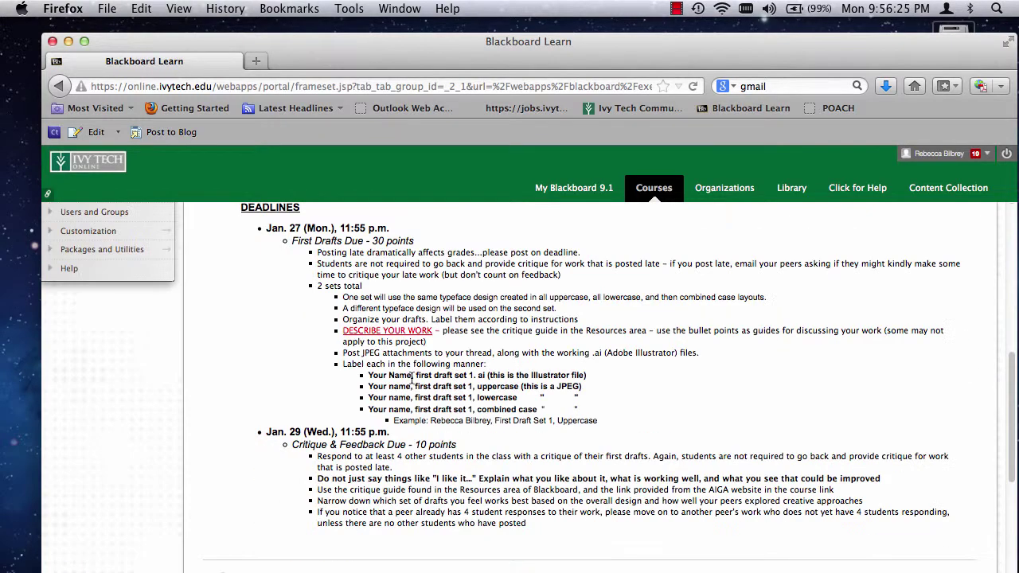
drag(1009, 358, 1009, 432)
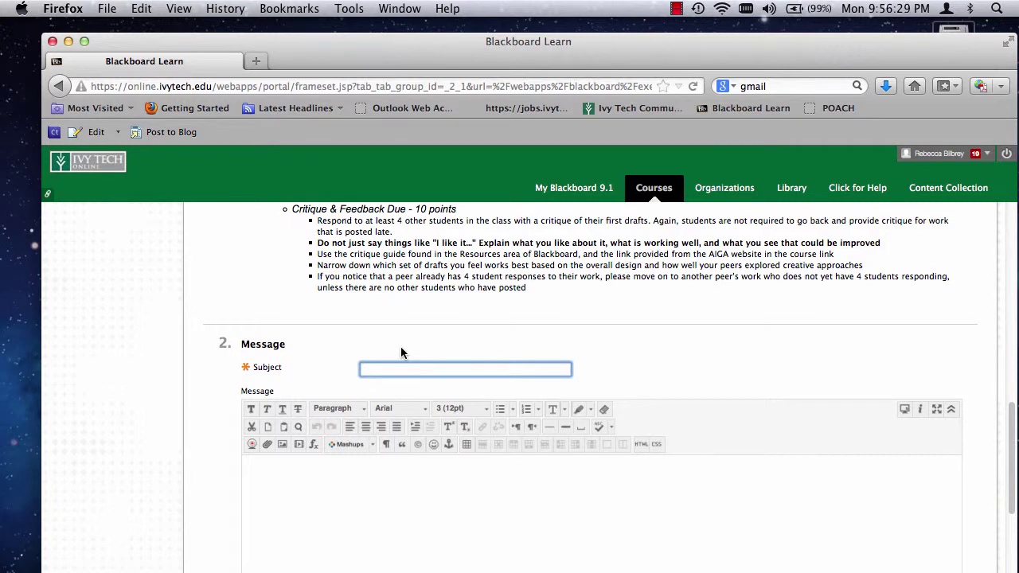
text(Rebec)
text(ca's First Drafts - Project 1)
- Write the message body as "Hello," followed on a new line by "Description goes here. Thought process, etc."
click(414, 487)
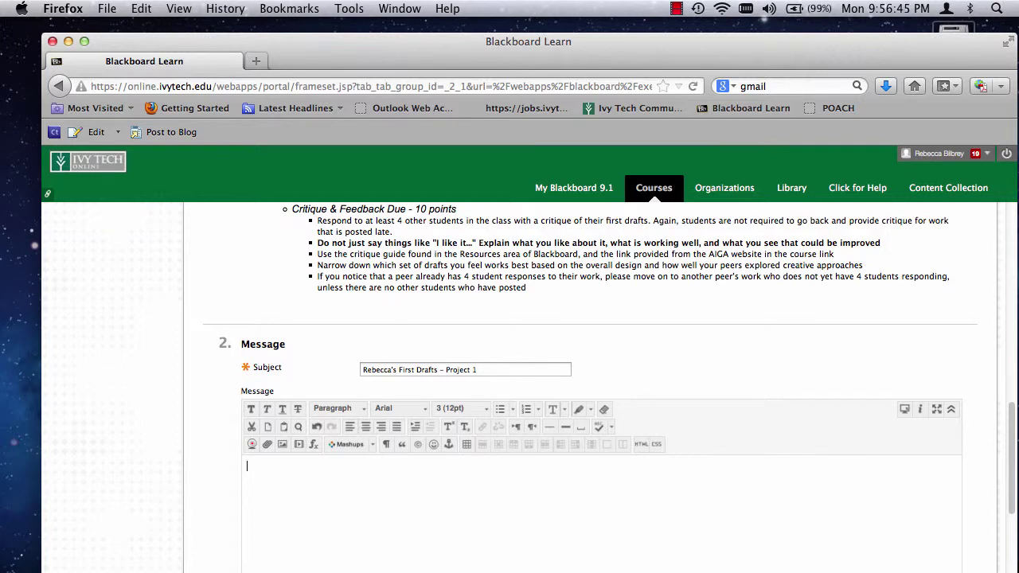
text(Hello, )
text(Descriptio)
text(n goes here.)
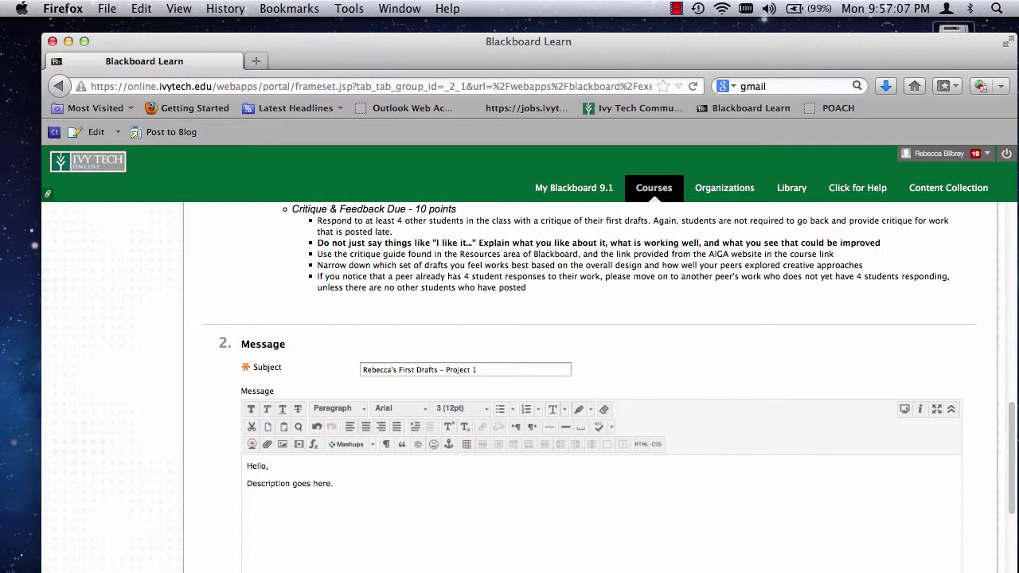
text(hought P)
key(BackSpace)
key(BackSpace)
key(BackSpace)
text(ess, etc.)
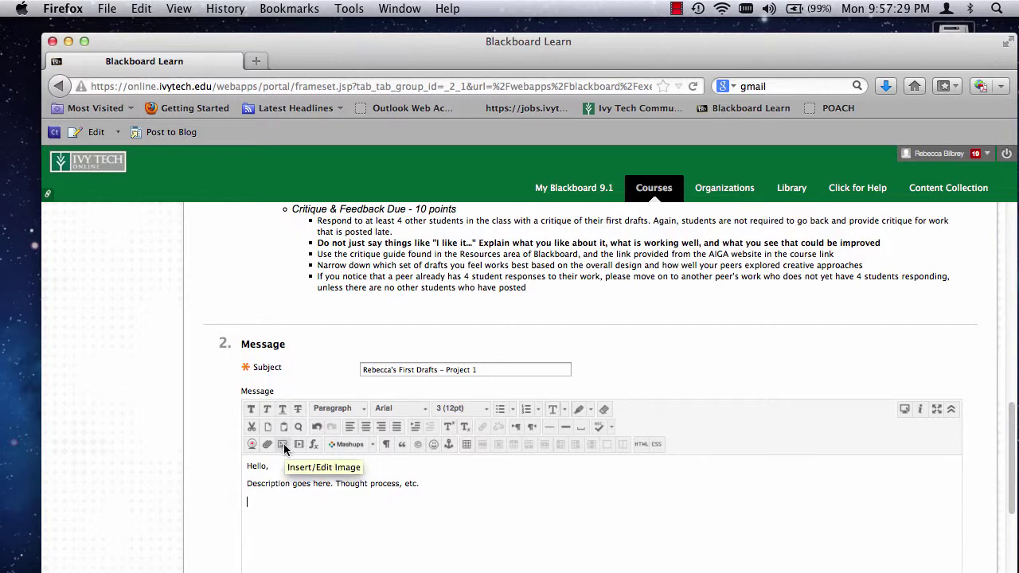
- Open the Insert/Edit Image dialog for the empty line below the description in the message
key(super+minus)
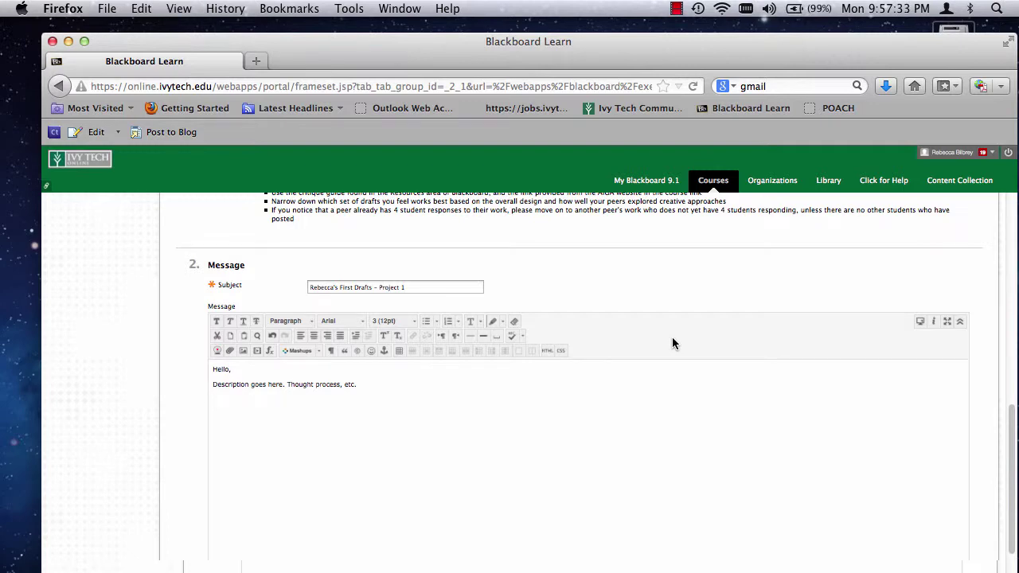
key(super+plus)
key(super+plus)
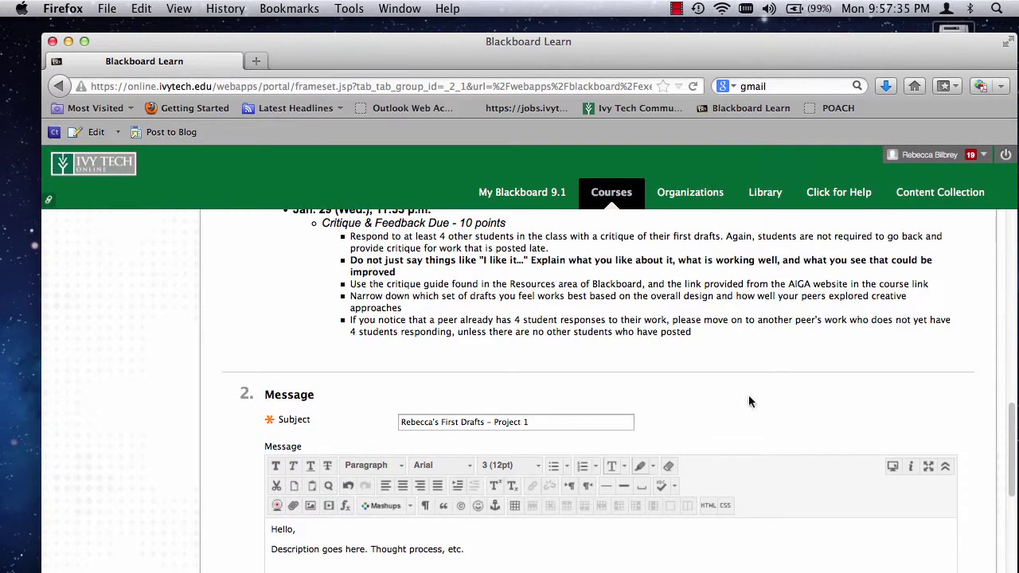
scroll(1015, 426, down, 3)
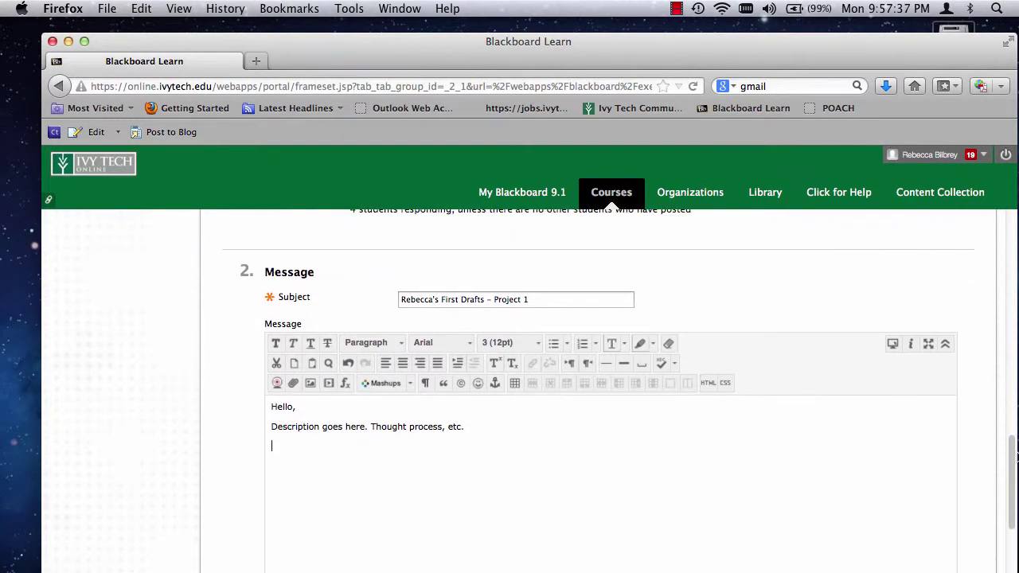
click(310, 384)
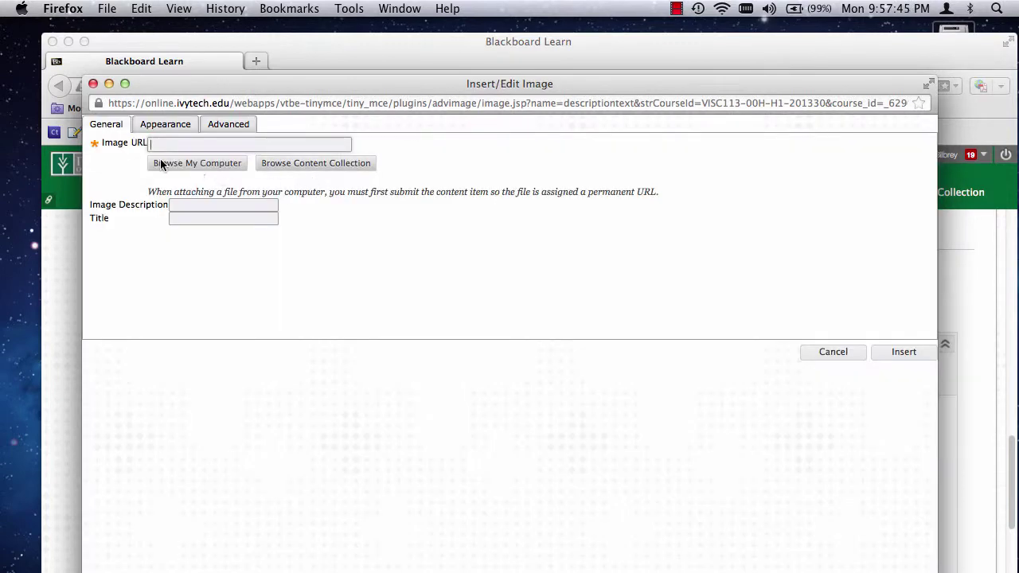
- Try to insert First Draft Set 1-uppercase.jpg from the First Drafts folder inside Project 1 - Modular Letters on the computer
key(Down)
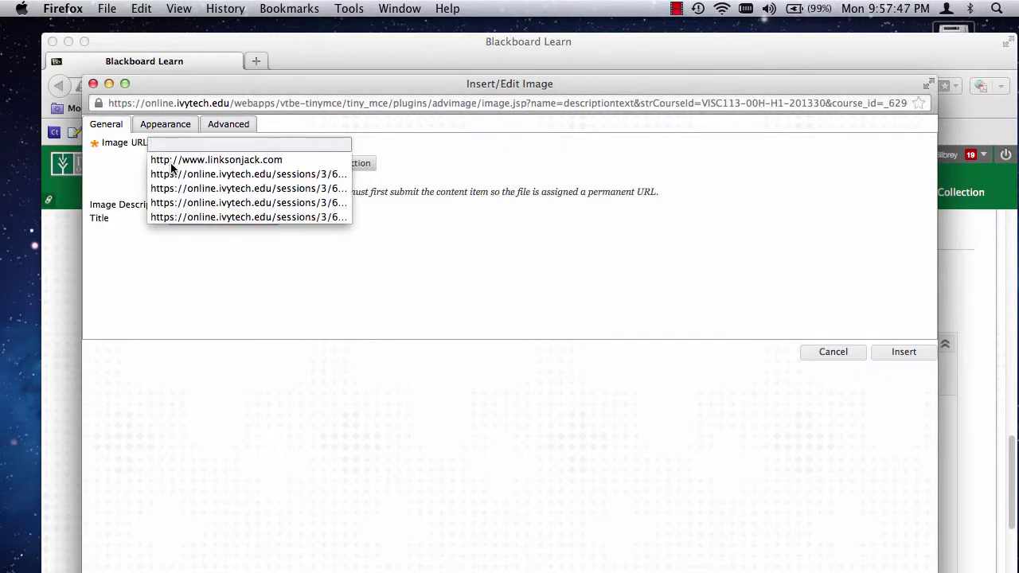
click(111, 172)
click(173, 161)
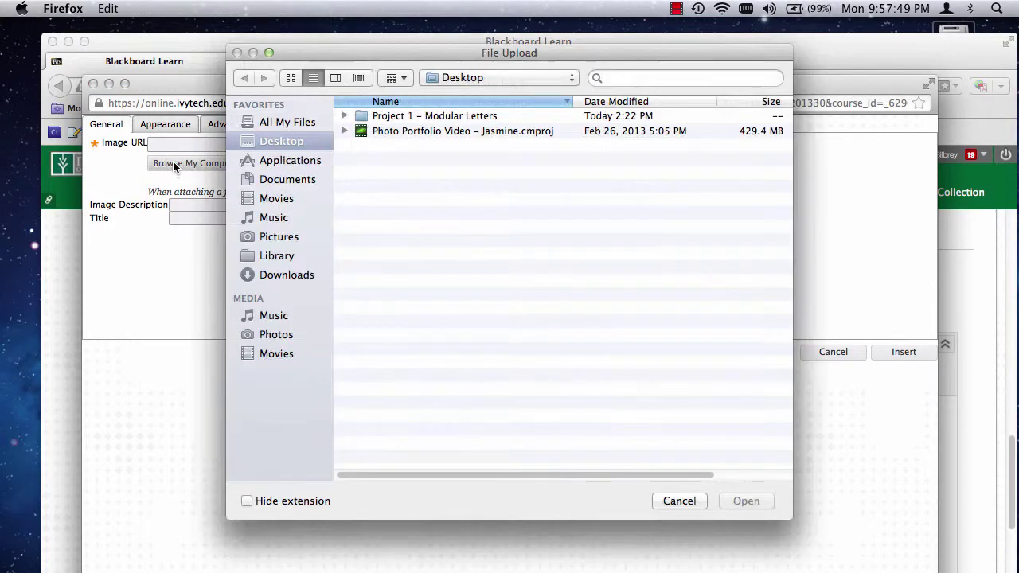
double_click(398, 116)
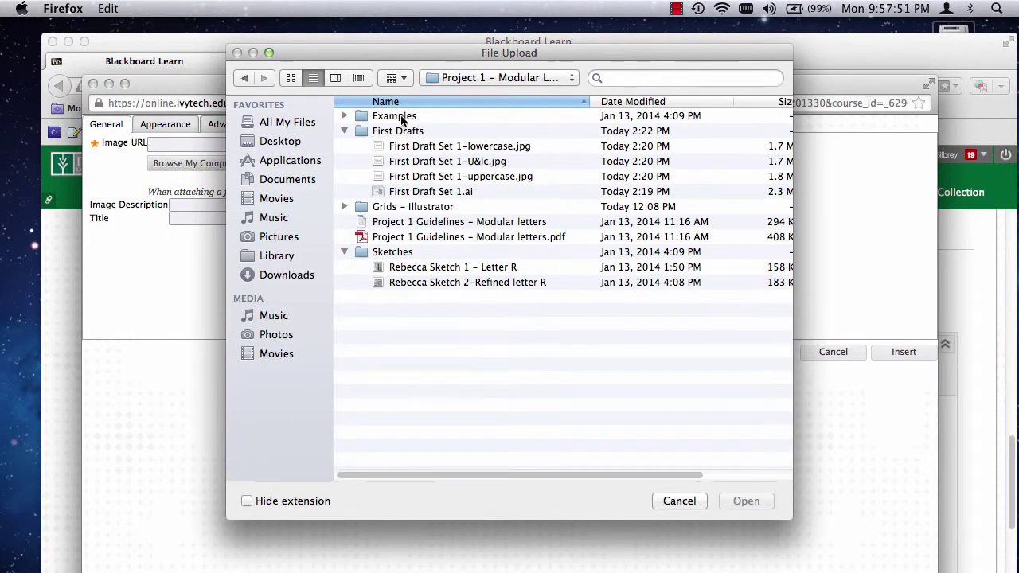
click(434, 177)
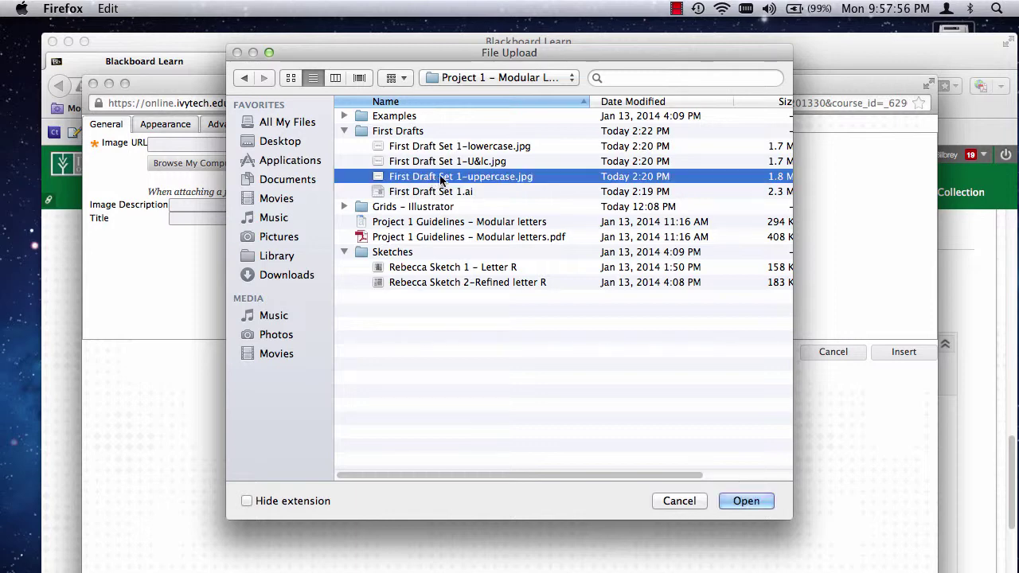
click(745, 501)
click(903, 355)
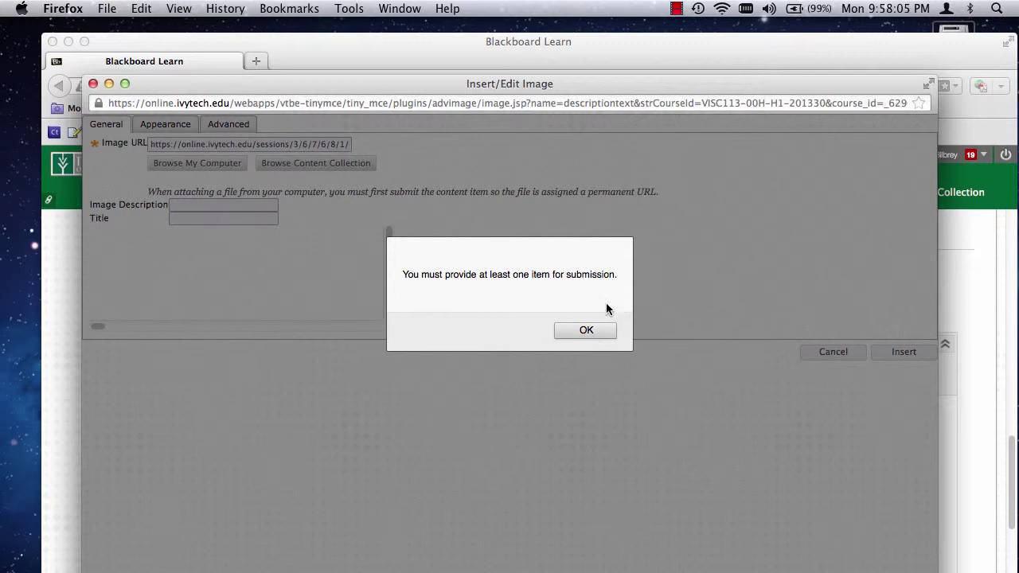
click(589, 335)
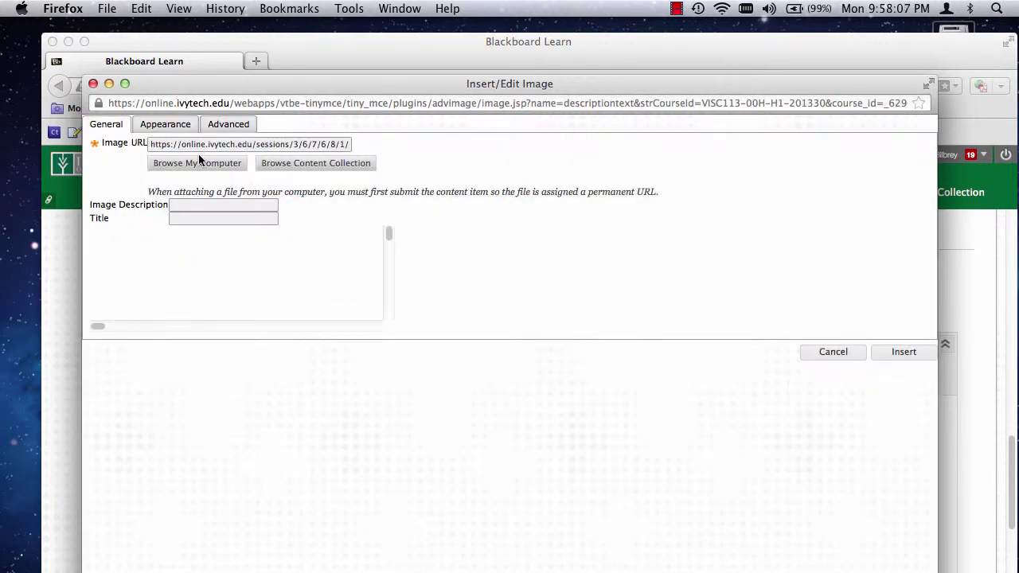
- Clear the image URL and dismiss the suggested addresses
drag(160, 144, 394, 142)
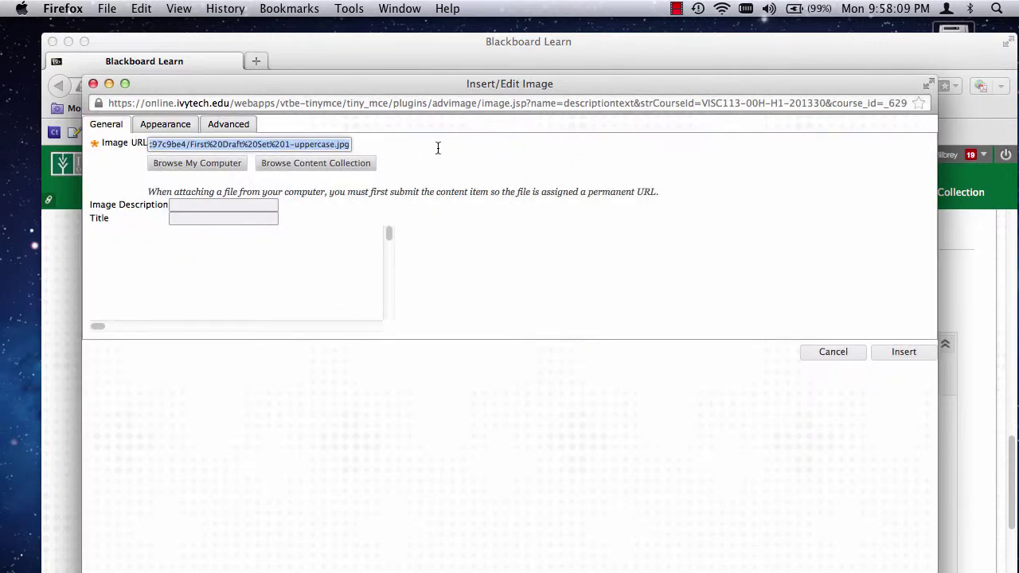
key(BackSpace)
key(Escape)
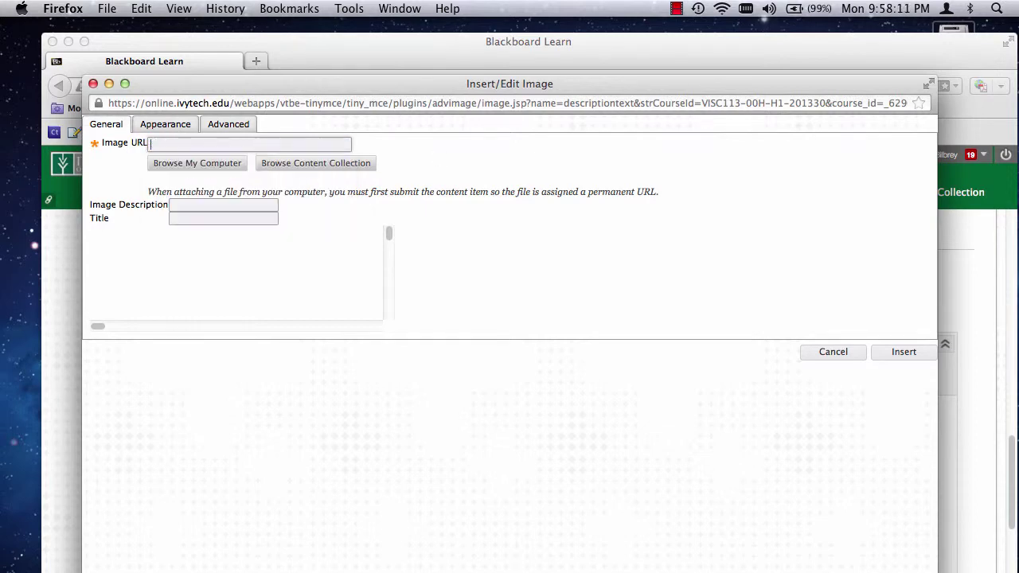
key(Down)
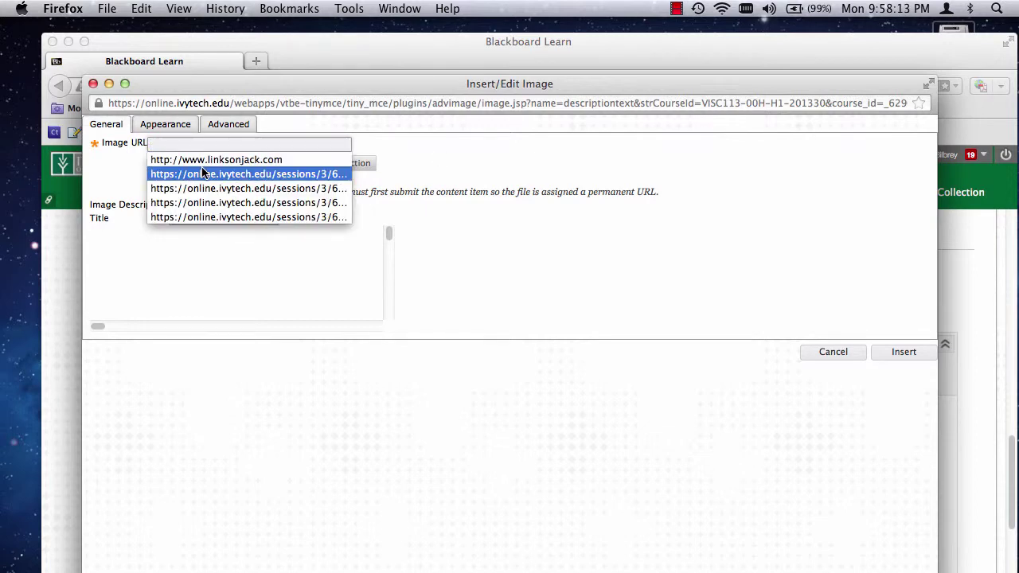
key(Escape)
- Insert First Draft Set 1-uppercase.jpg from the computer into the message without an image description
click(160, 164)
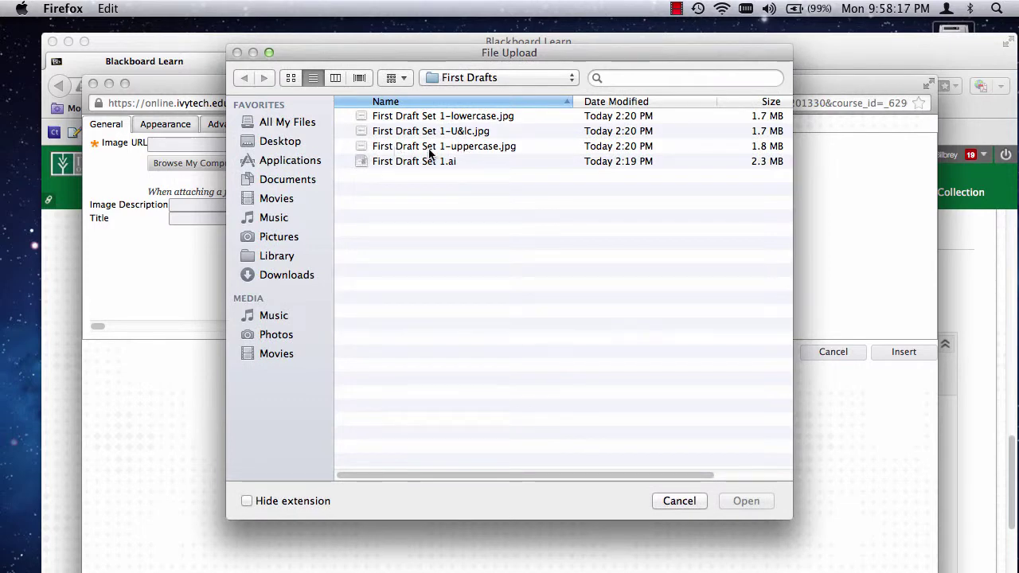
click(470, 148)
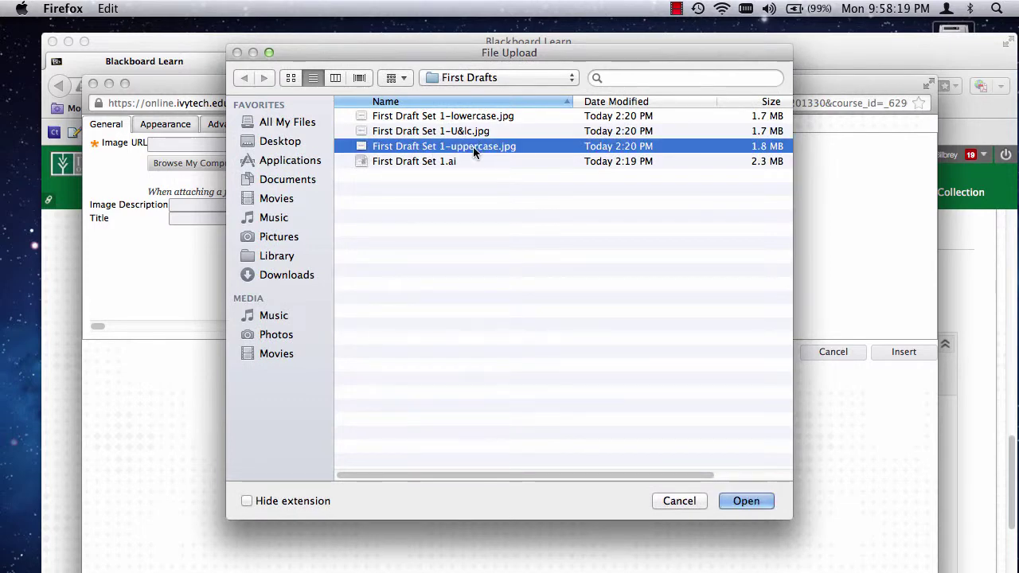
click(746, 501)
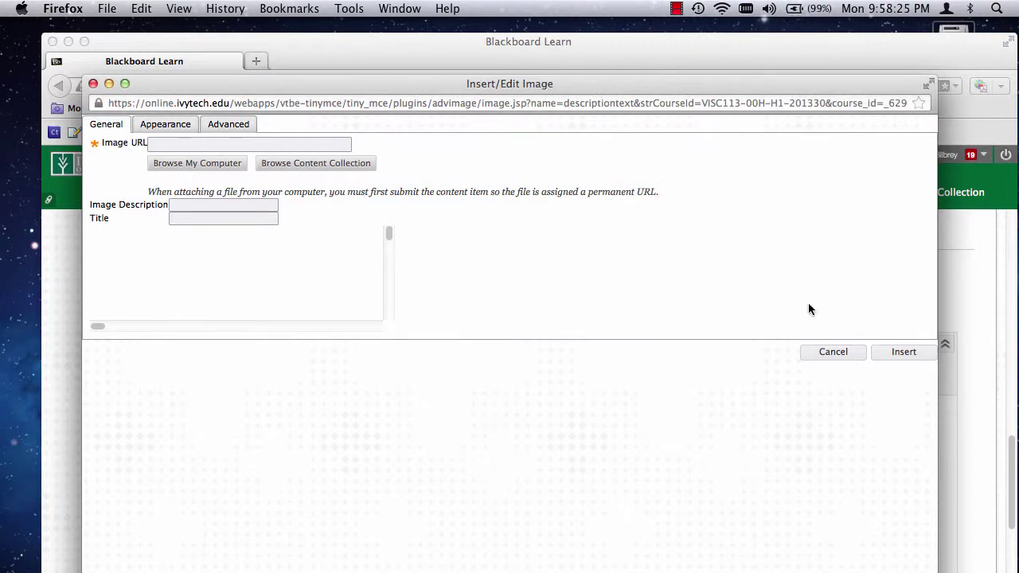
click(905, 355)
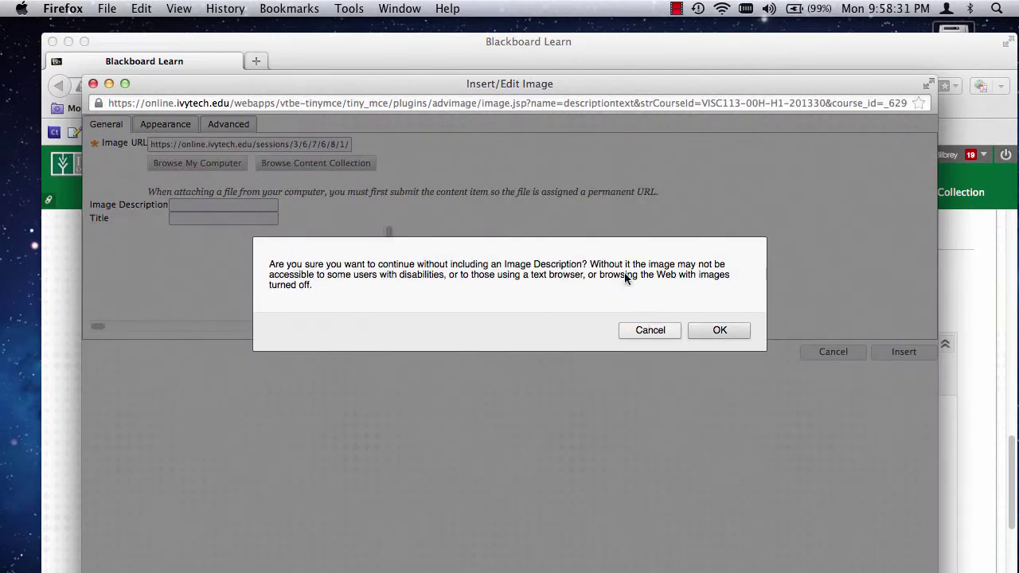
click(718, 329)
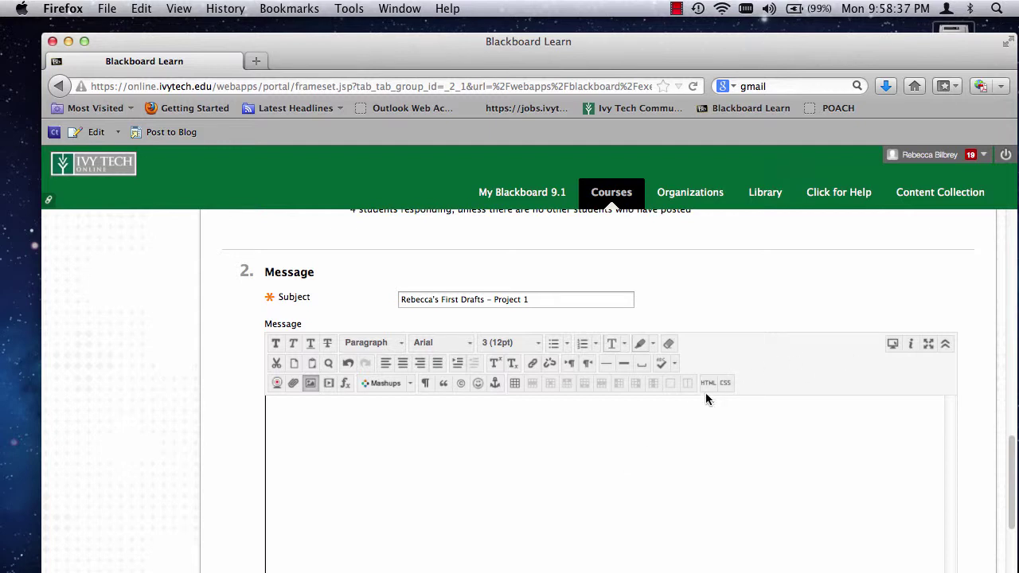
- Shrink the oversized uppercase draft image in the message by its upper-left corner
key(super+minus)
key(super+minus)
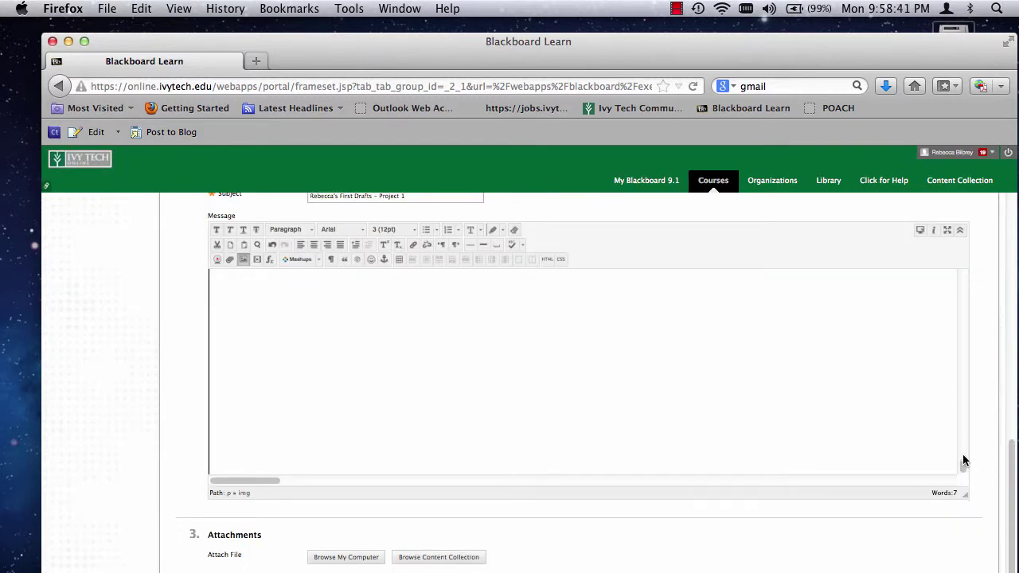
drag(962, 464, 969, 353)
drag(283, 488, 60, 490)
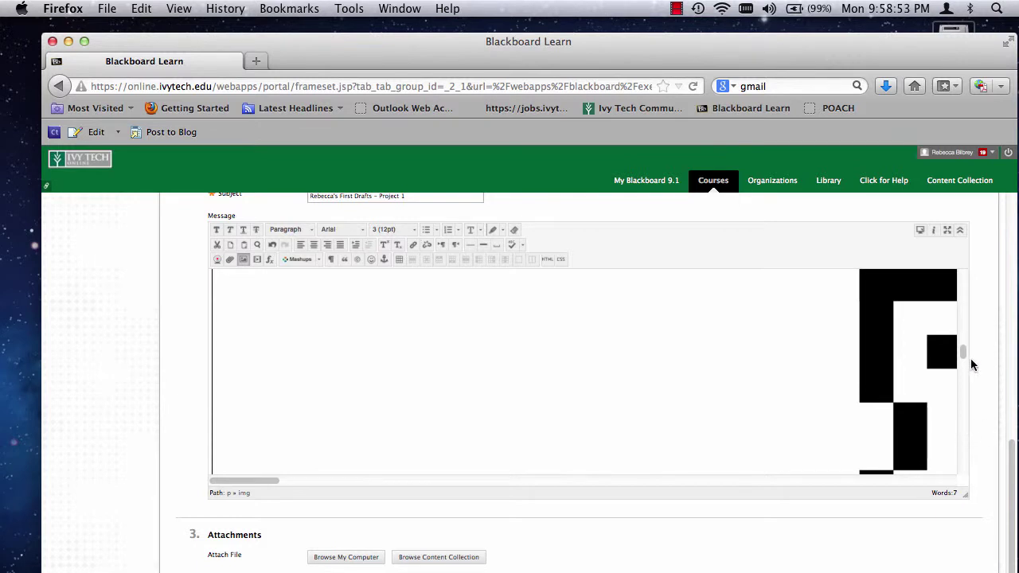
drag(964, 355, 977, 277)
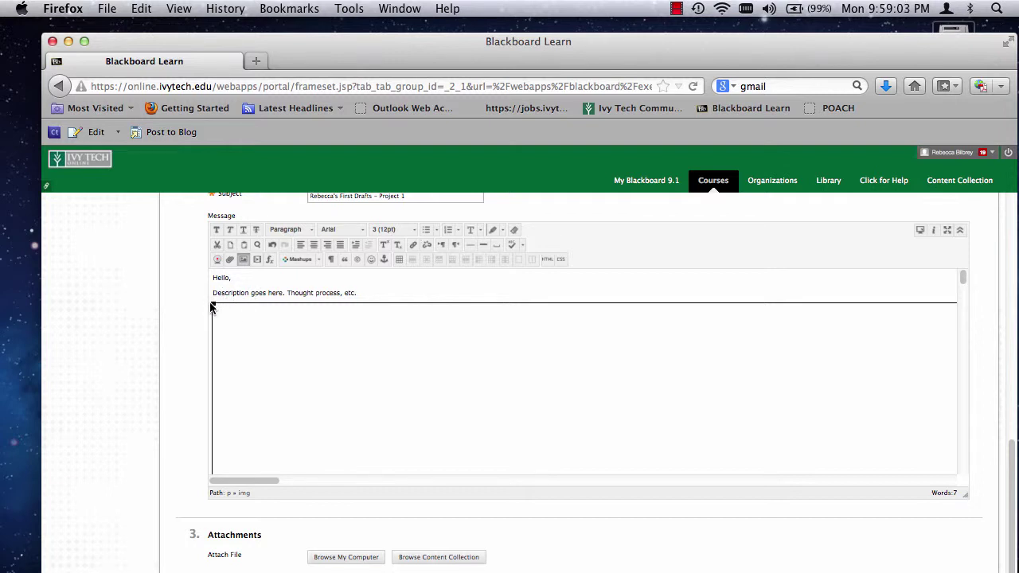
drag(212, 302, 580, 460)
- Make the message editor taller and shrink the draft image further by its upper-left corner
scroll(774, 502, down, 1)
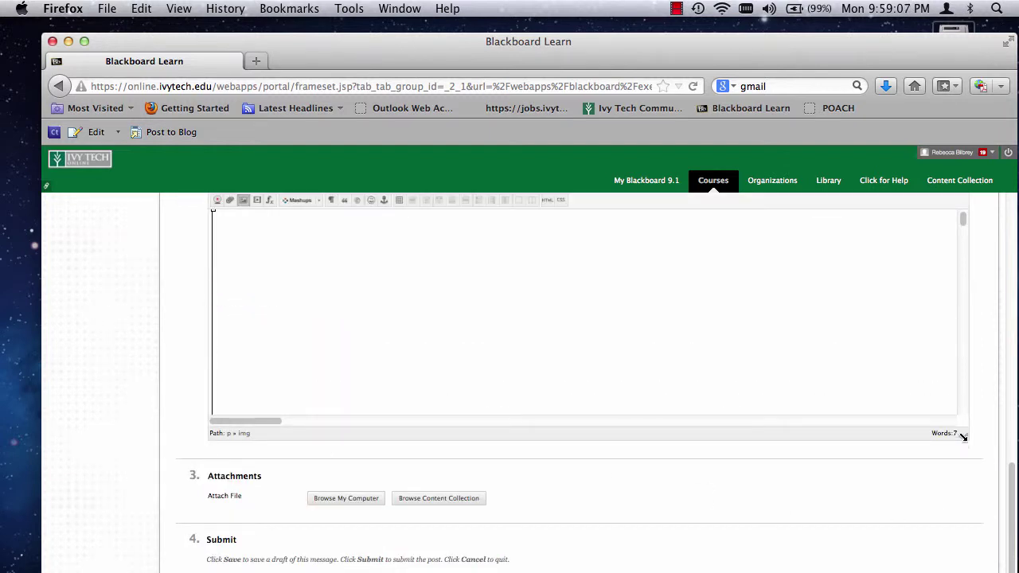
drag(964, 438, 964, 540)
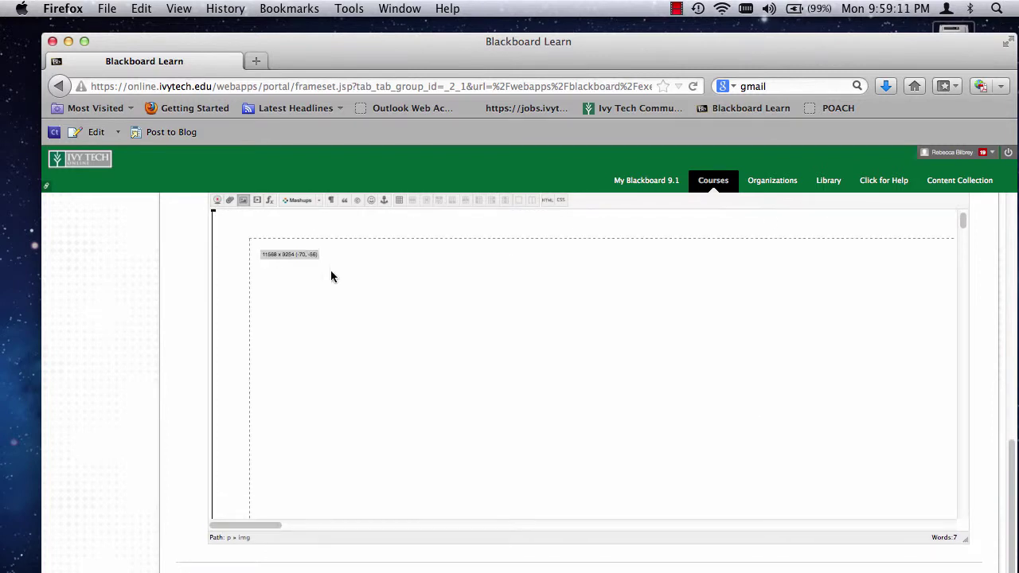
drag(343, 277, 570, 390)
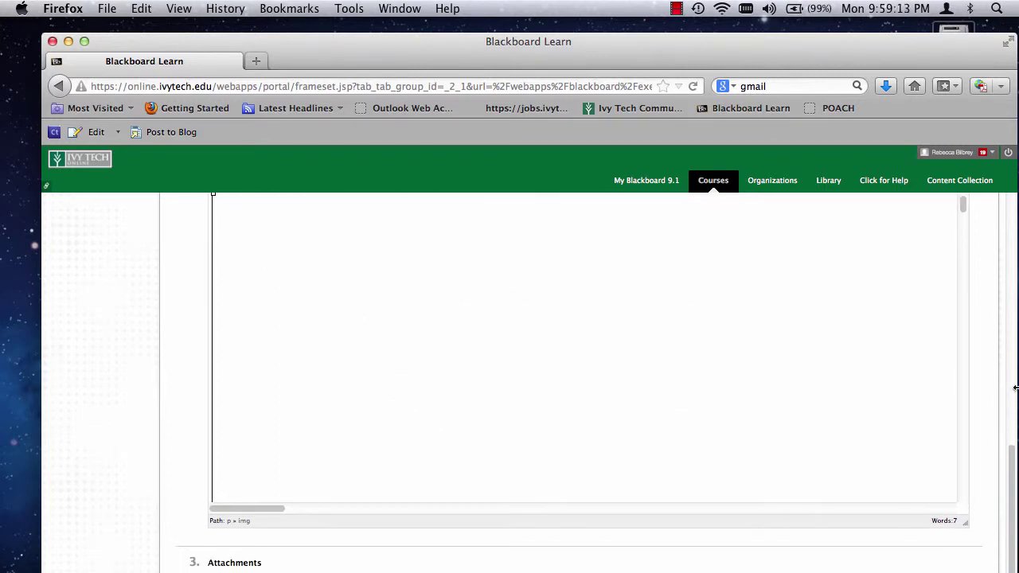
- Shrink the oversized draft image repeatedly by its upper-left corner toward a readable size
drag(1013, 462, 1014, 424)
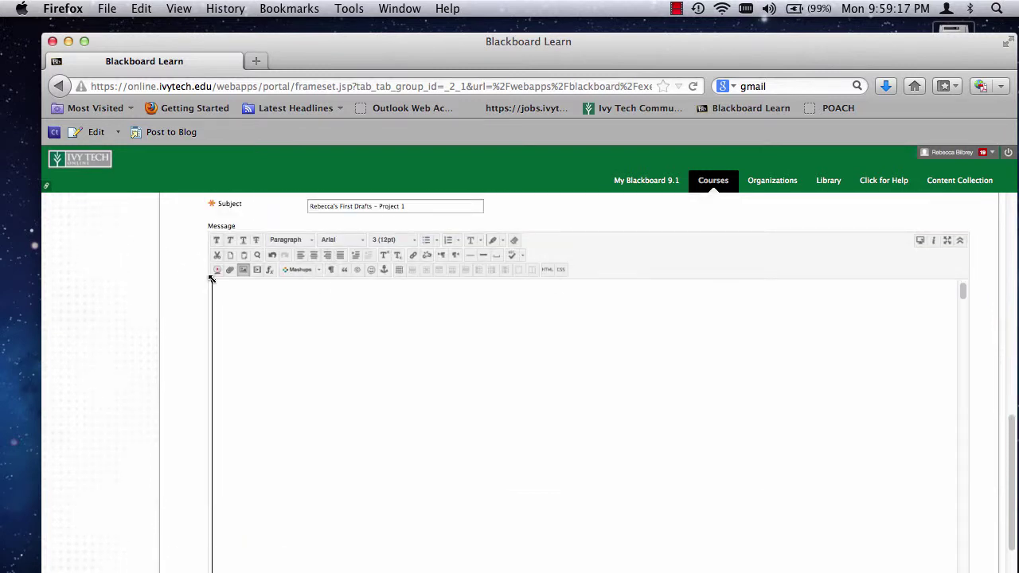
drag(211, 279, 532, 490)
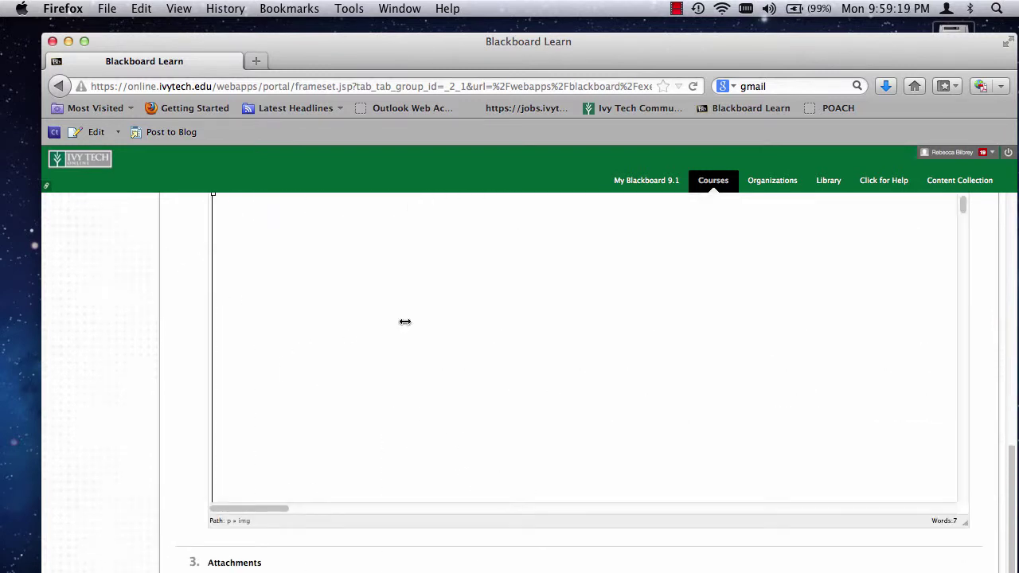
drag(1015, 483, 1012, 455)
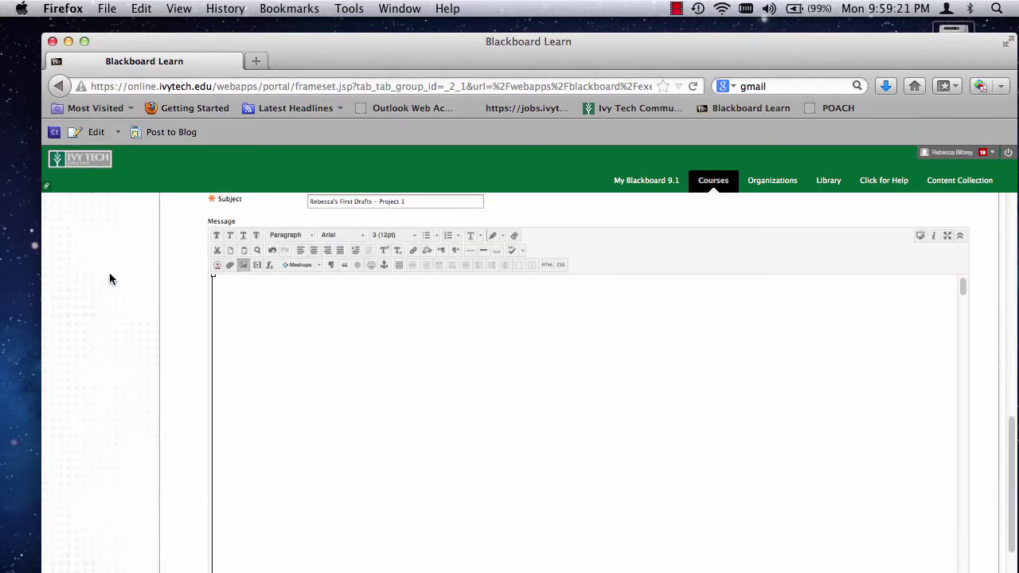
drag(211, 274, 627, 516)
drag(1012, 466, 1011, 442)
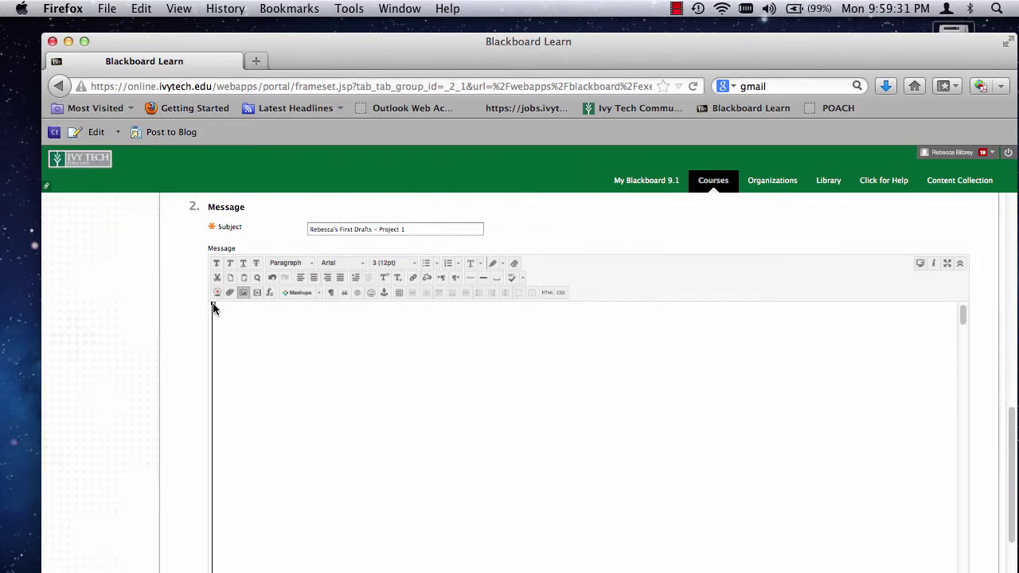
drag(213, 309, 557, 549)
scroll(782, 548, down, 3)
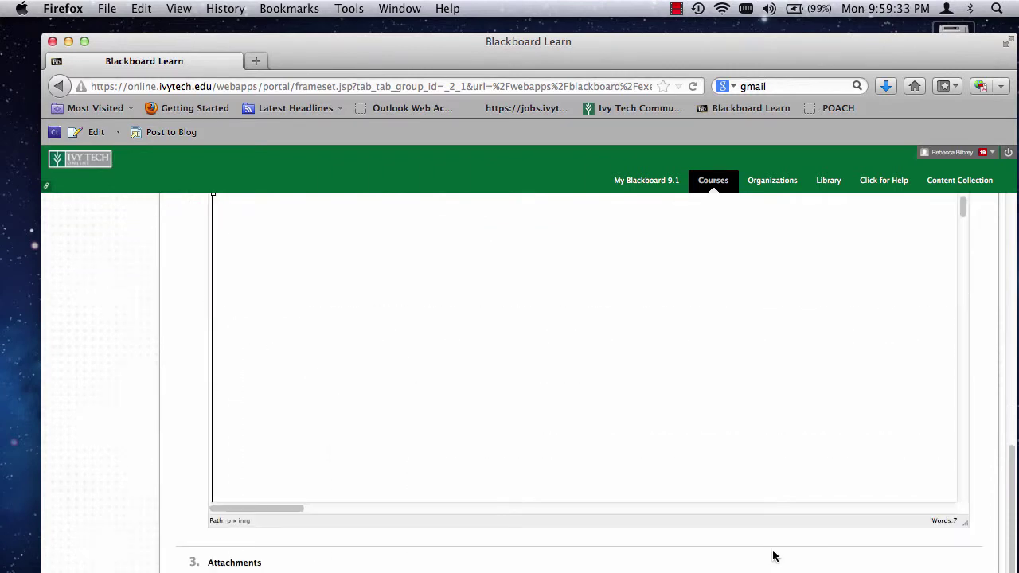
drag(1011, 478, 1008, 409)
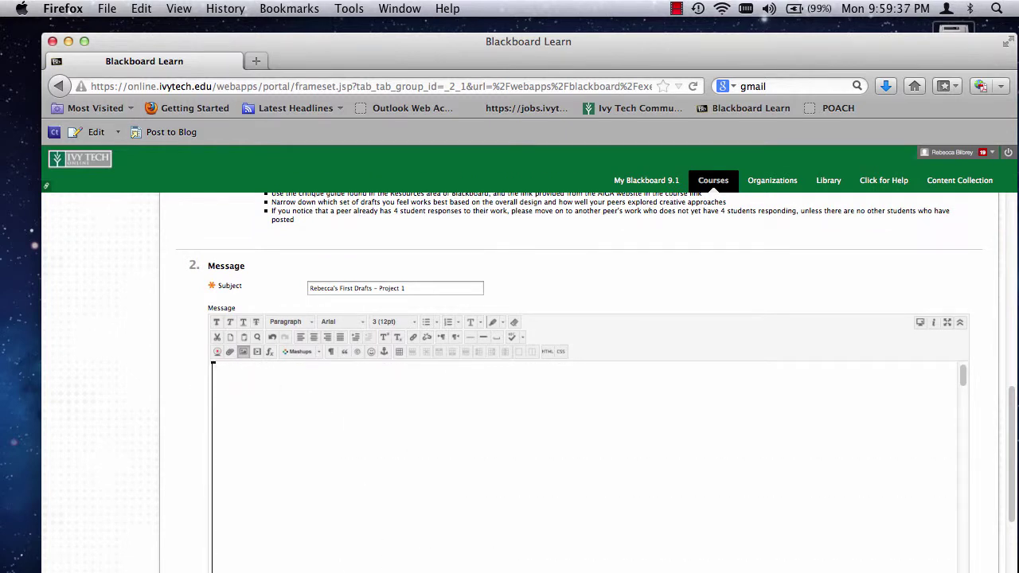
scroll(1000, 414, down, 5)
drag(1014, 474, 1014, 433)
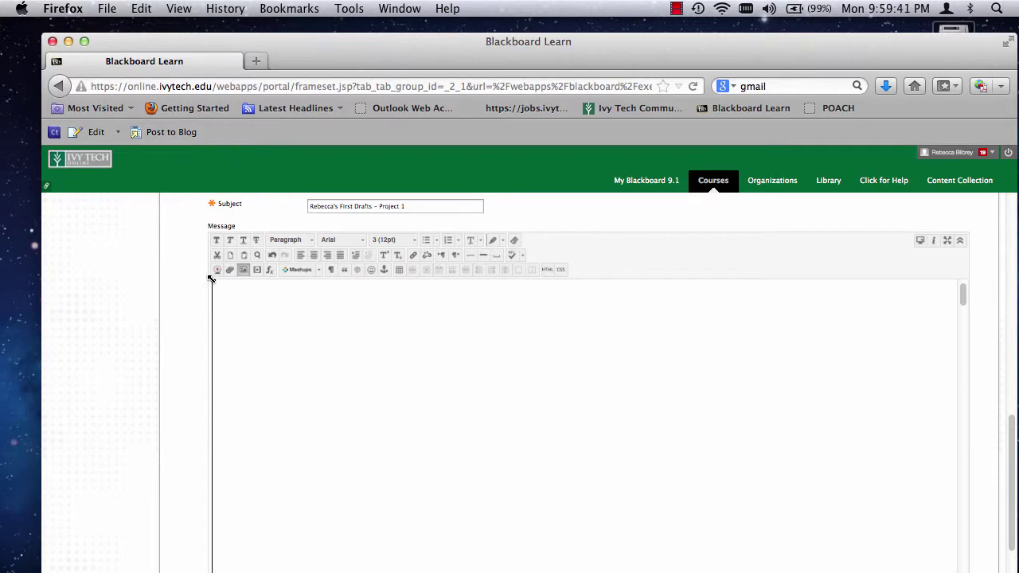
drag(211, 277, 702, 514)
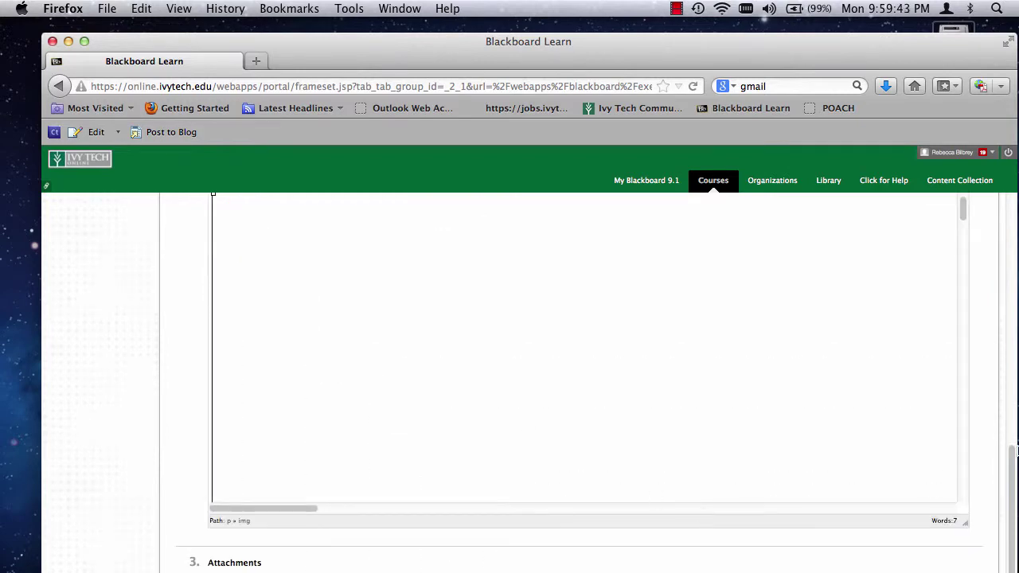
scroll(1015, 481, up, 5)
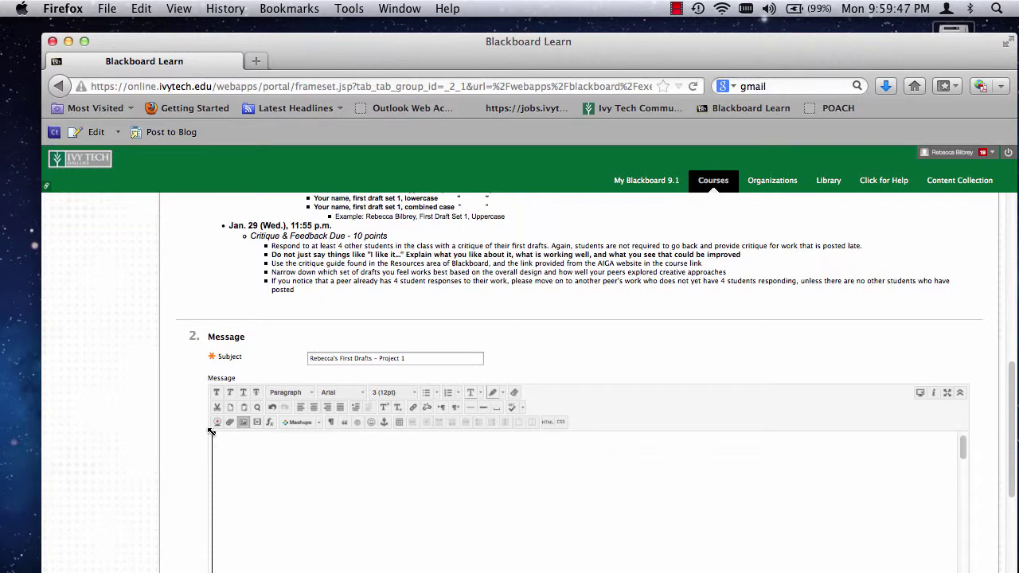
drag(211, 431, 322, 521)
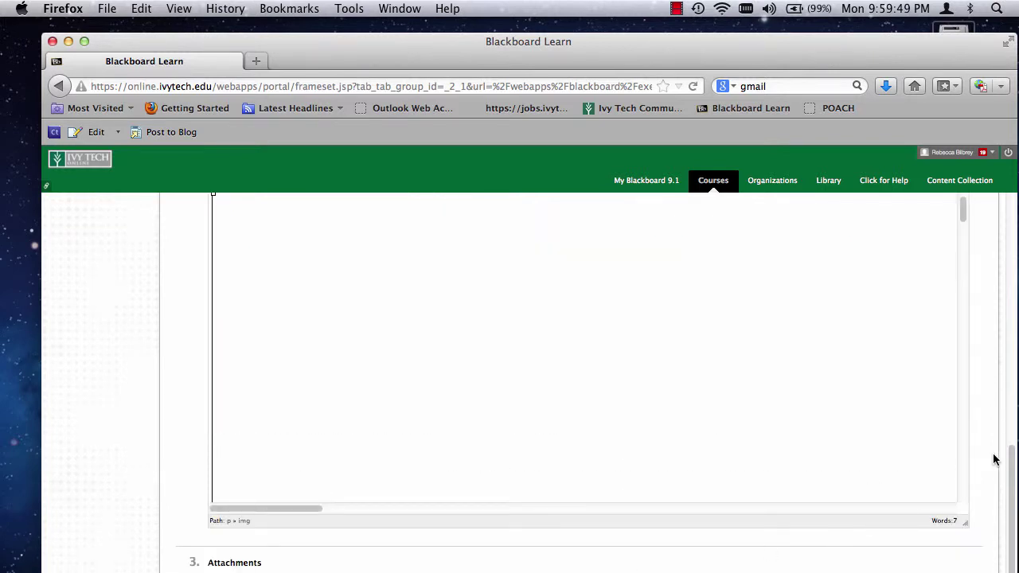
scroll(1015, 509, up, 5)
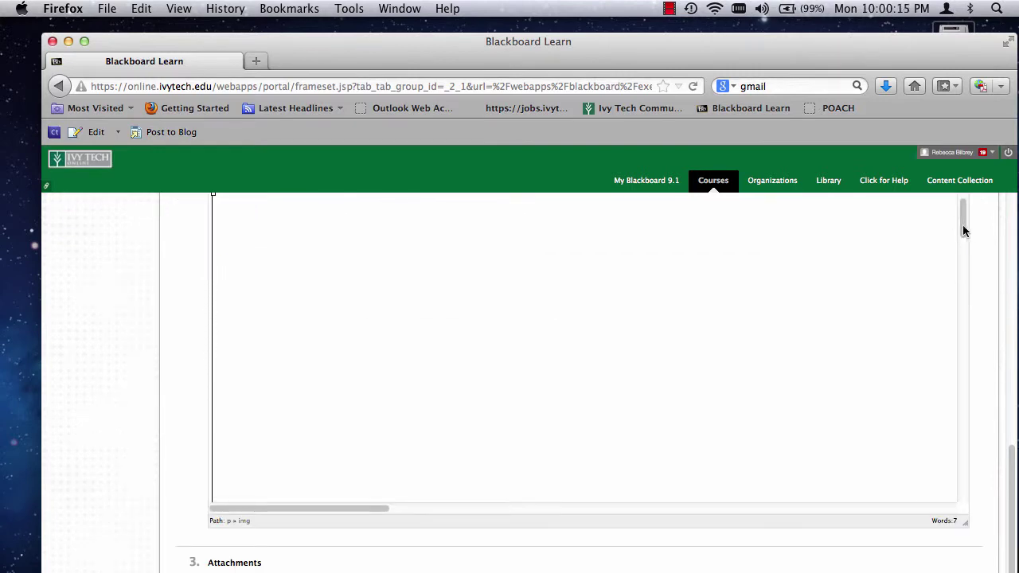
scroll(963, 231, up, 3)
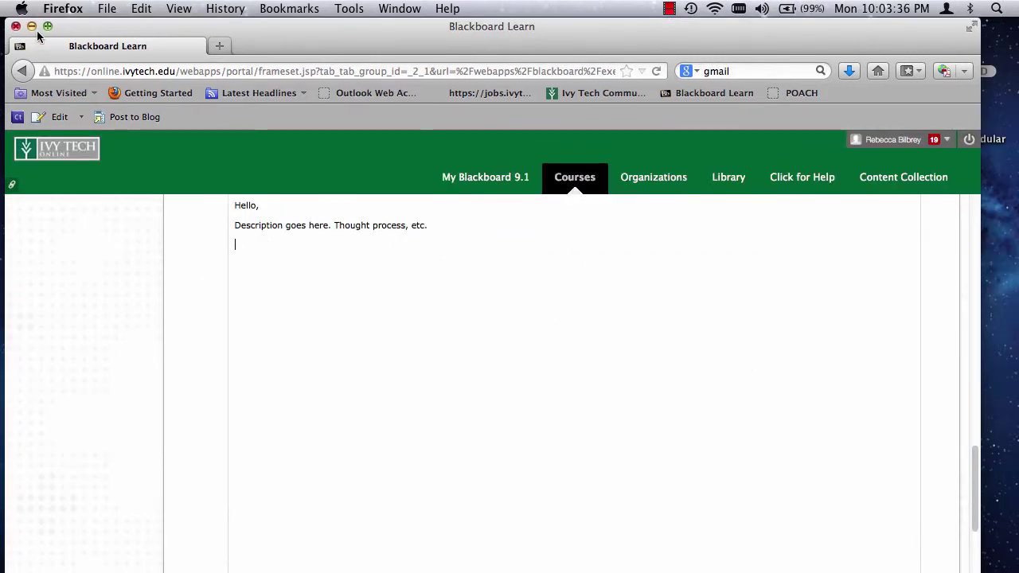
- Switch to the Project 1 - Modular Letters folder in Finder and move the Lowercase, U&lc and Uppercase draft JPEGs to the Trash
click(68, 41)
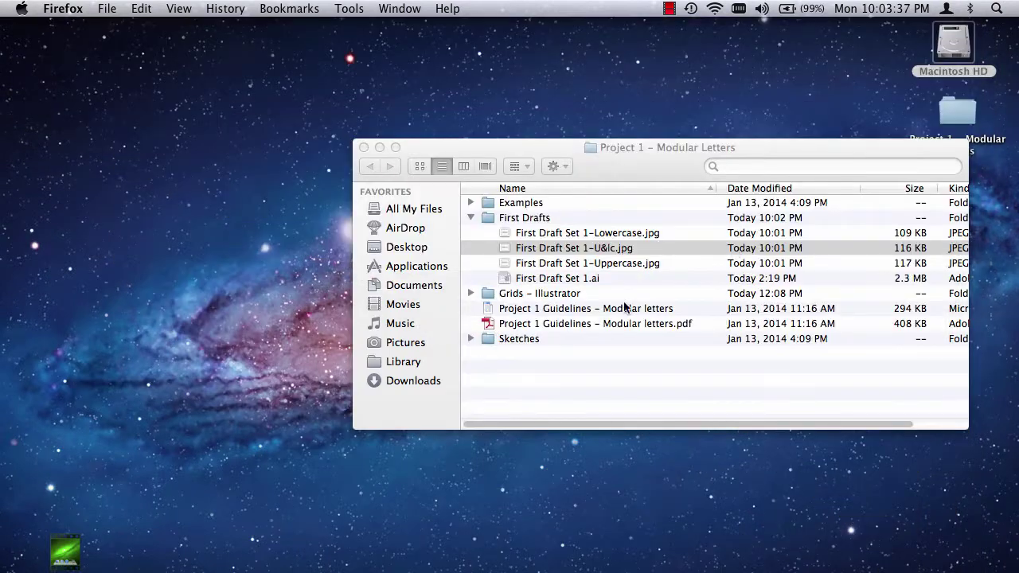
click(482, 232)
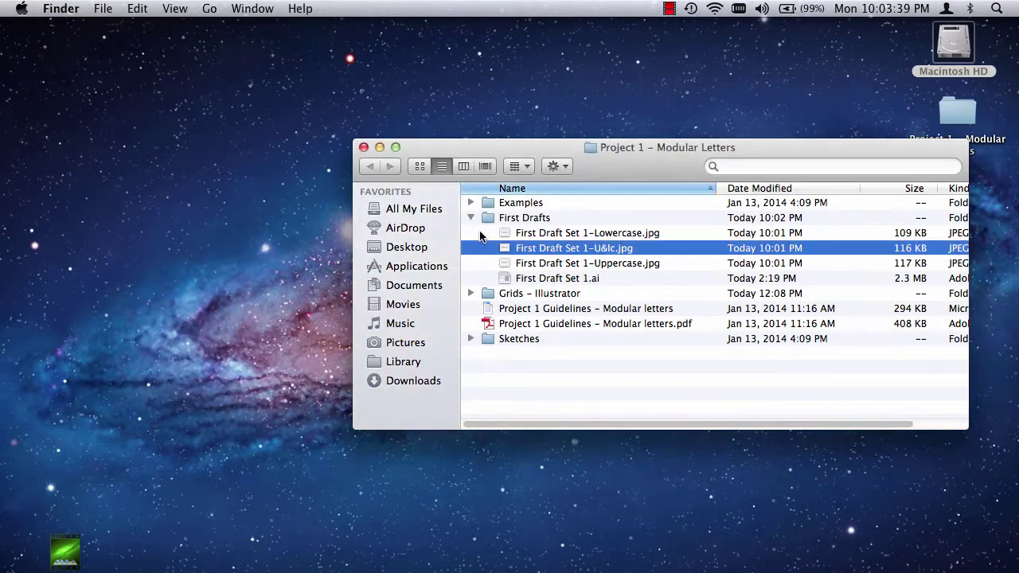
drag(693, 232, 875, 567)
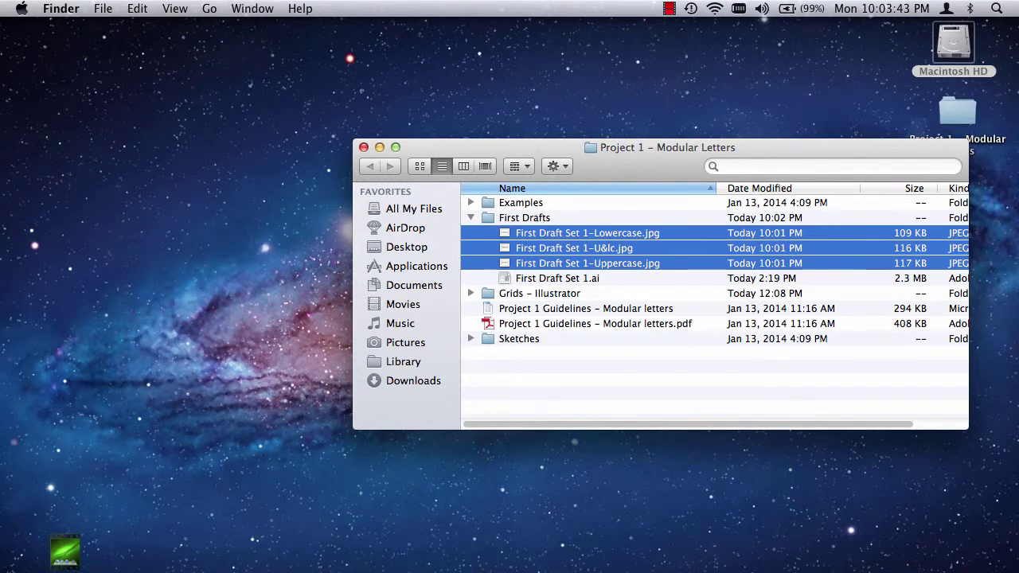
- Open First Draft Set 1.ai in Illustrator and start a JPEG (jpg) export using artboards into the First Drafts folder
double_click(570, 235)
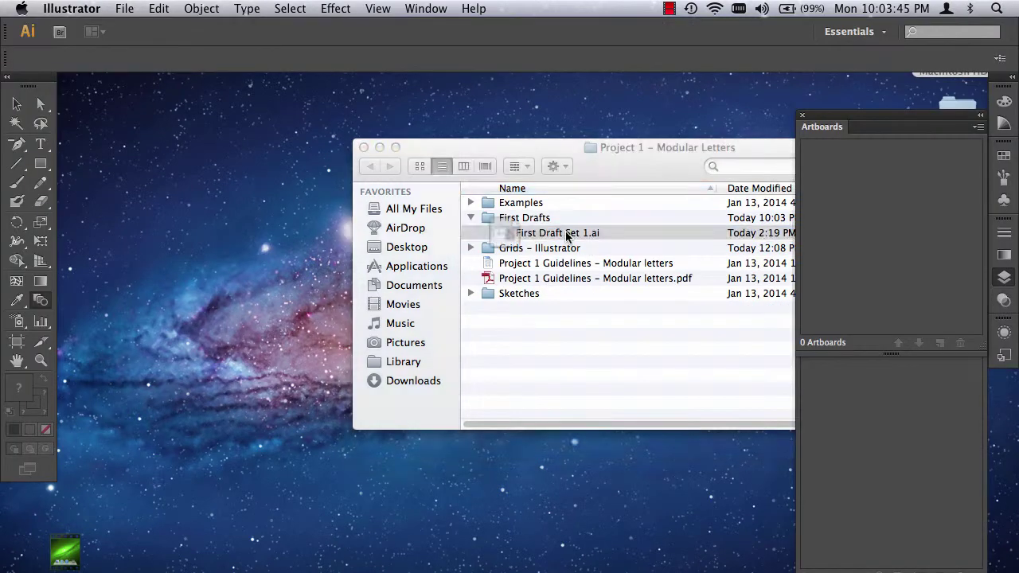
click(124, 8)
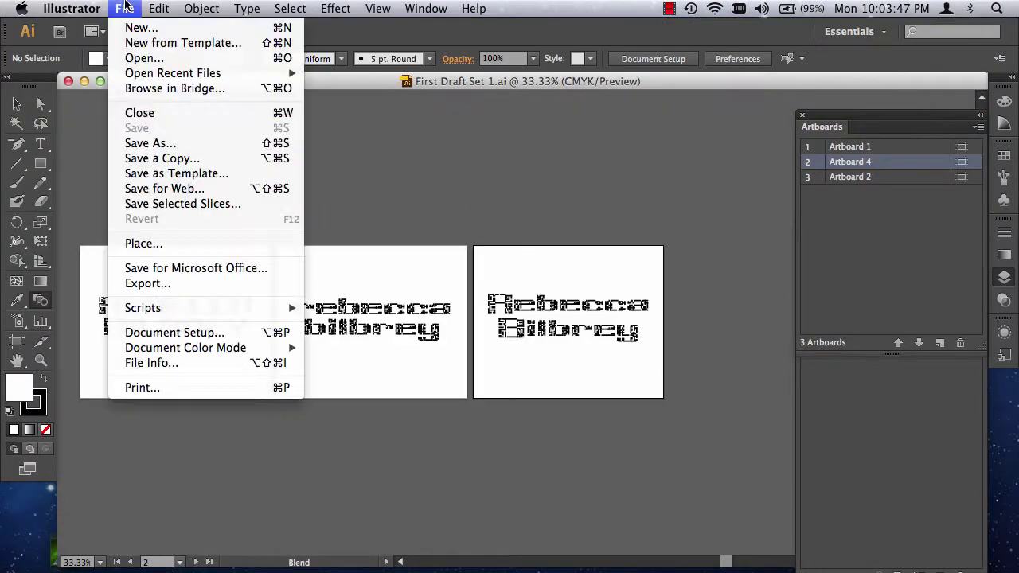
click(179, 285)
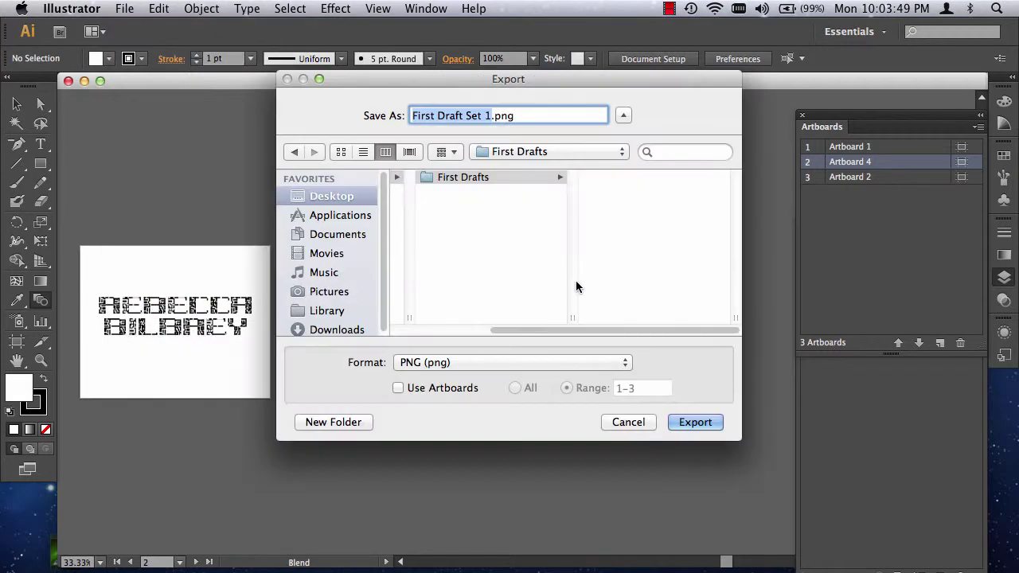
click(444, 364)
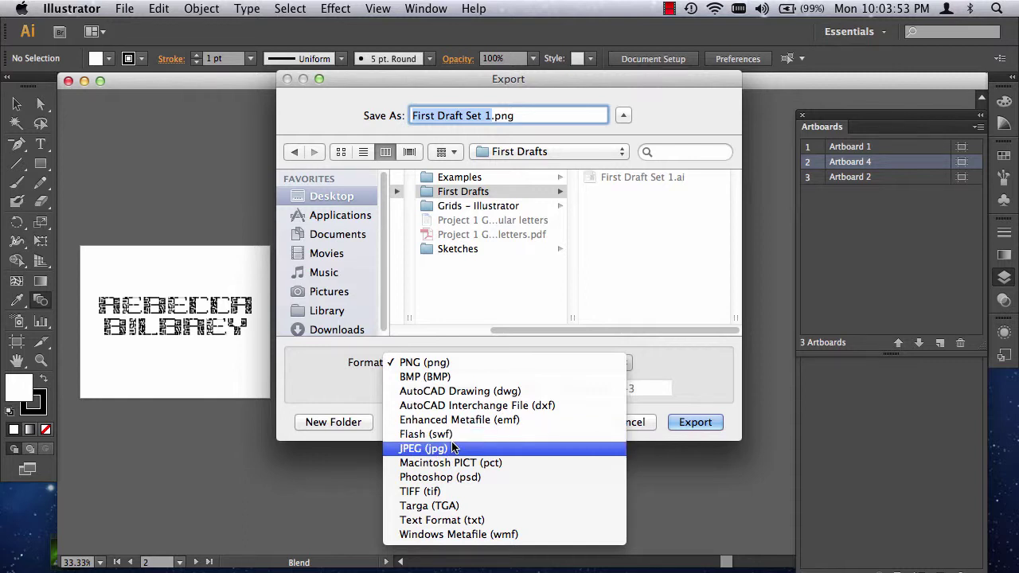
click(451, 448)
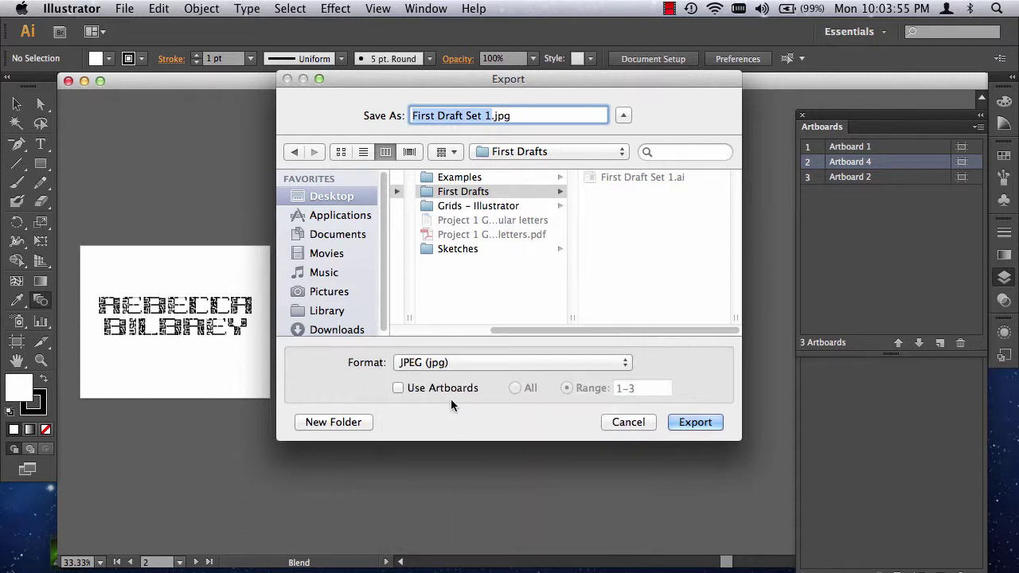
click(409, 388)
click(674, 423)
- Export the JPEGs with the Grayscale color model at quality 1, close the document and return to Finder
click(478, 214)
click(466, 267)
drag(491, 243, 456, 245)
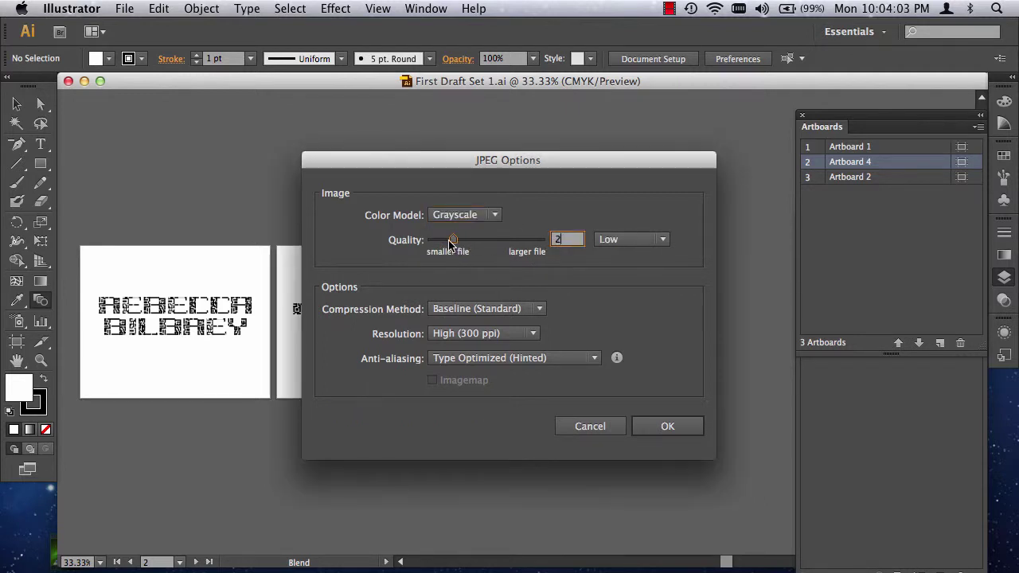
text(1)
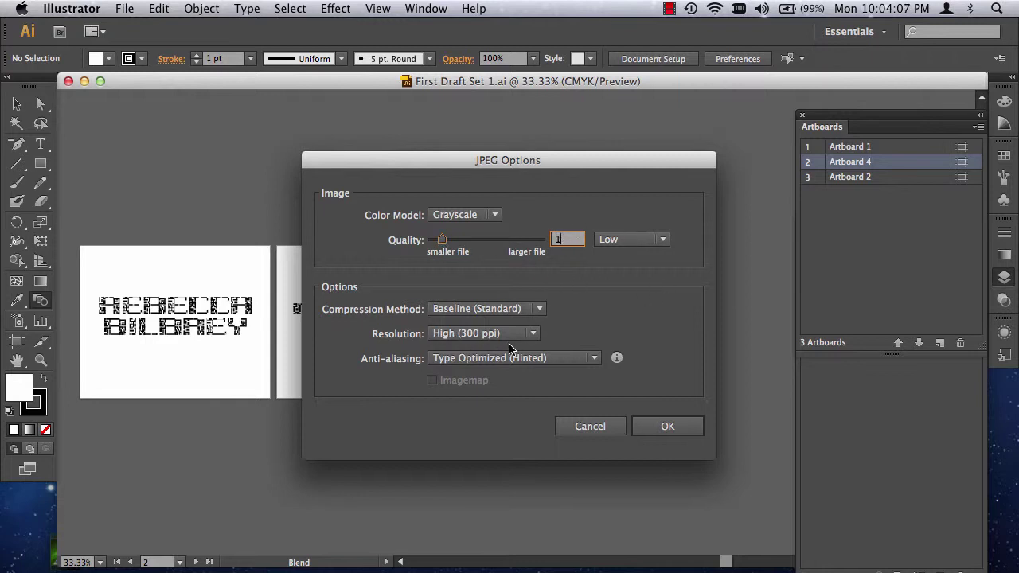
click(658, 429)
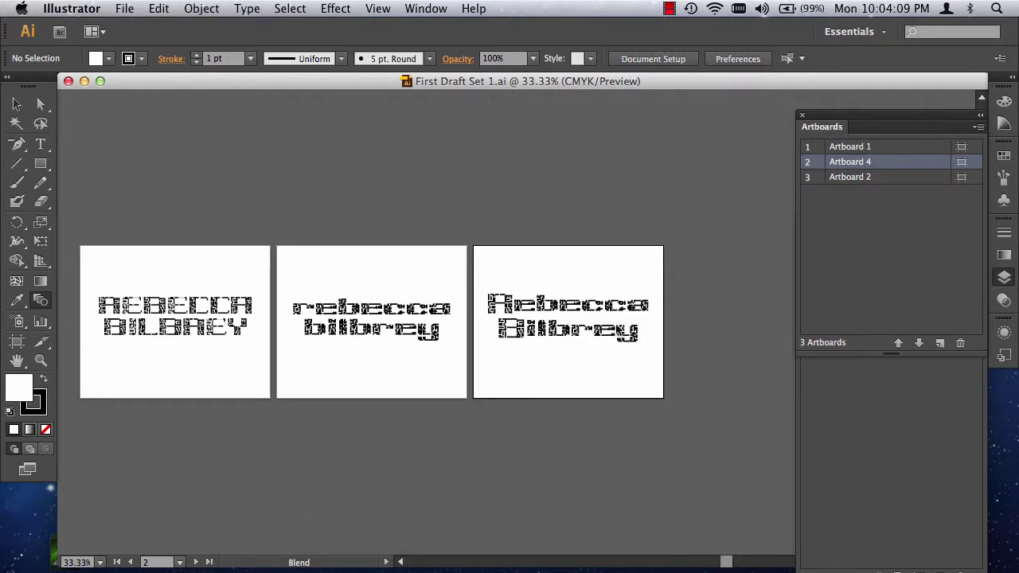
click(68, 81)
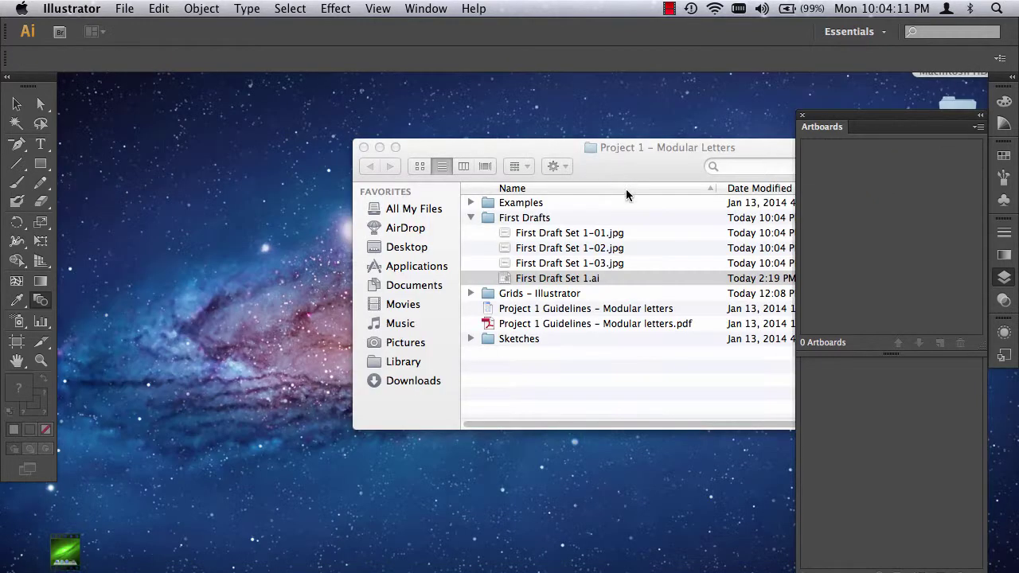
key(super+h)
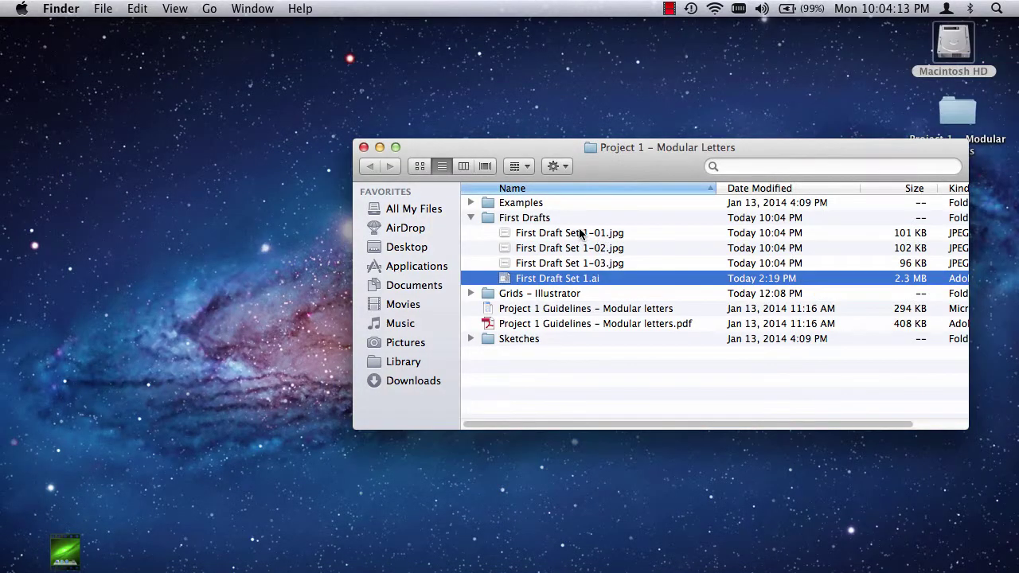
- Check First Draft Set 1-01.jpg in Preview and rename it as First Draft Set 1-Uppercase.jpg
double_click(580, 231)
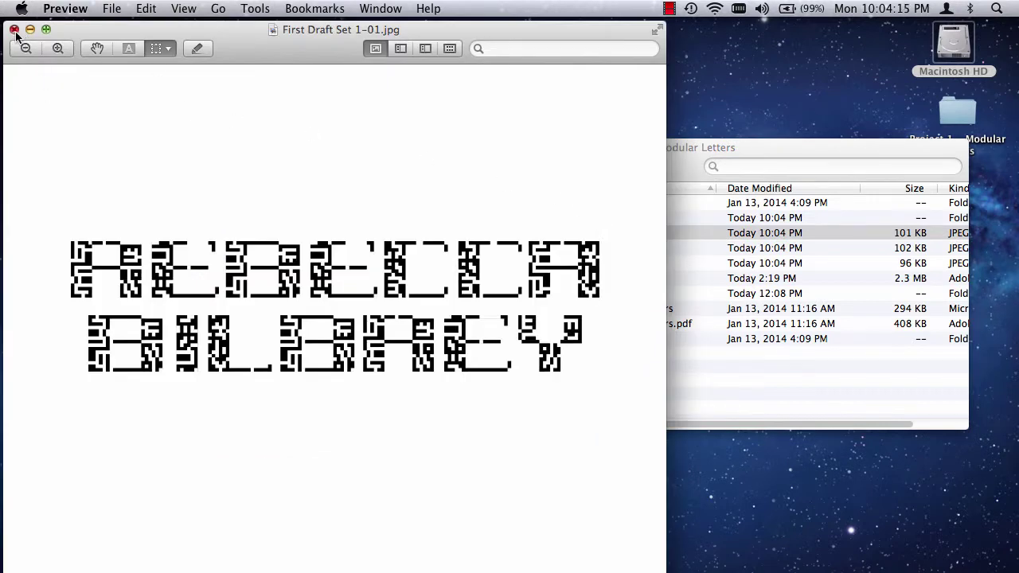
click(15, 30)
click(608, 233)
click(608, 232)
key(BackSpace)
key(BackSpace)
text(Uppercase)
click(611, 250)
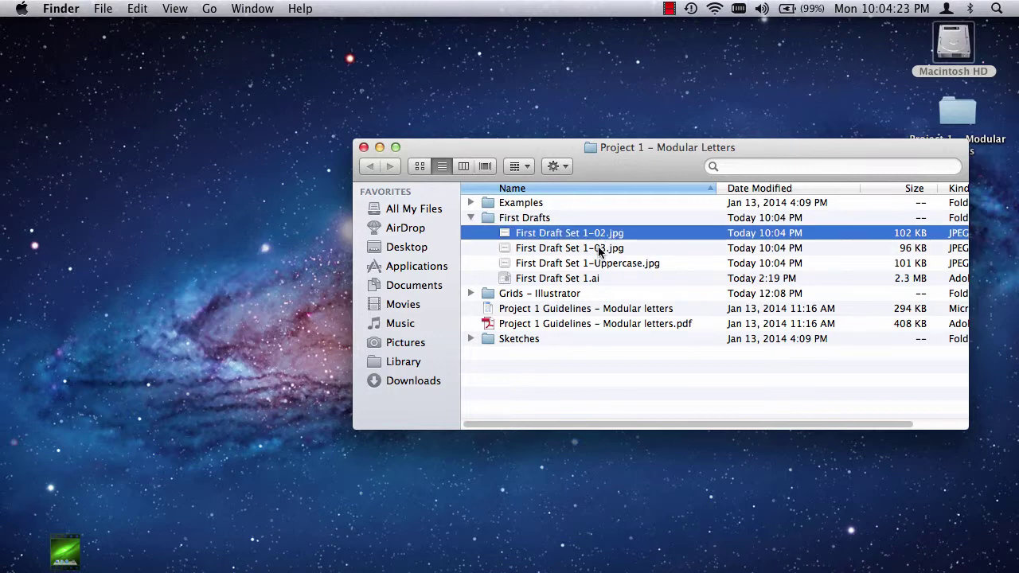
- Check First Draft Set 1-02.jpg in Preview and rename it as First Draft Set 1-U&lc.jpg
double_click(591, 236)
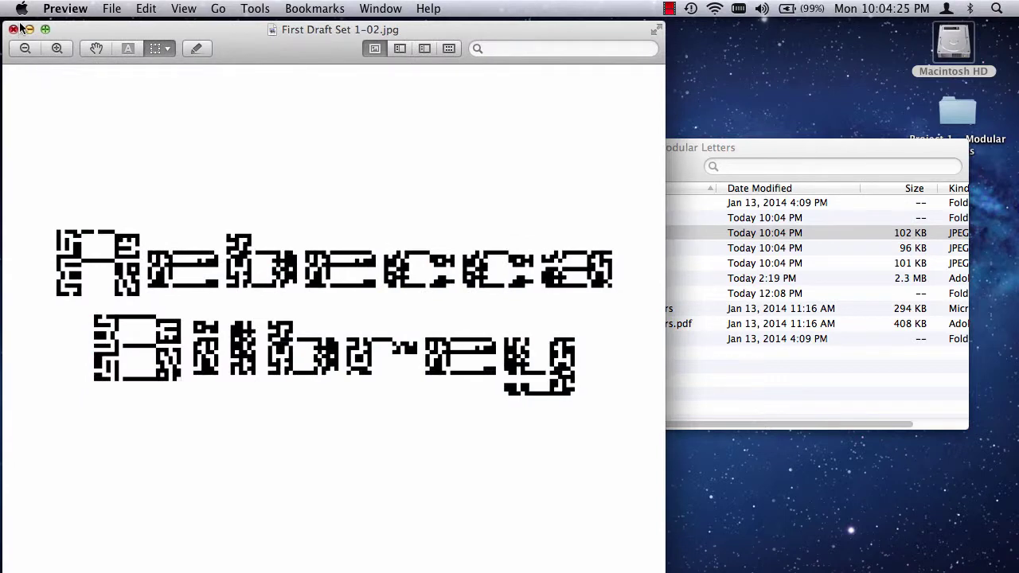
click(15, 29)
click(609, 239)
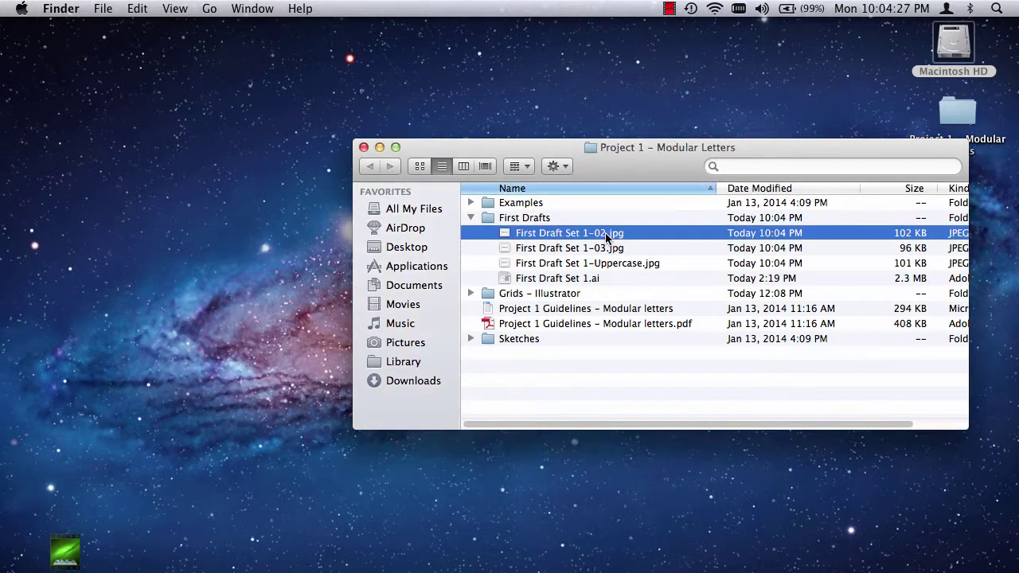
click(601, 233)
key(BackSpace)
key(BackSpace)
text(U&l)
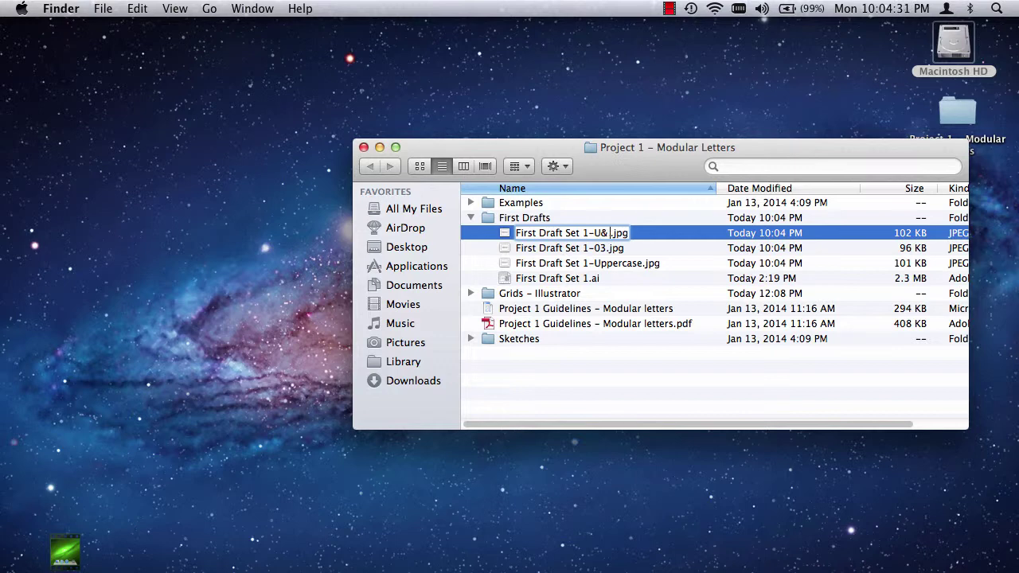
text(c)
key(Escape)
- Rename First Draft Set 1-03.jpg as First Draft Set 1-Lowercase.jpg
click(603, 250)
click(603, 250)
click(604, 233)
click(602, 234)
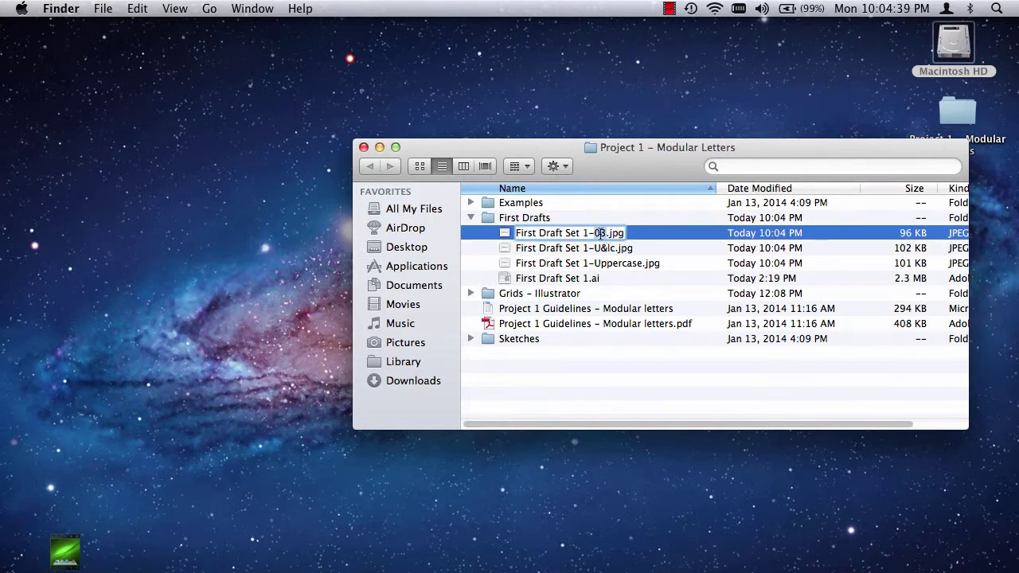
text(Lowerc)
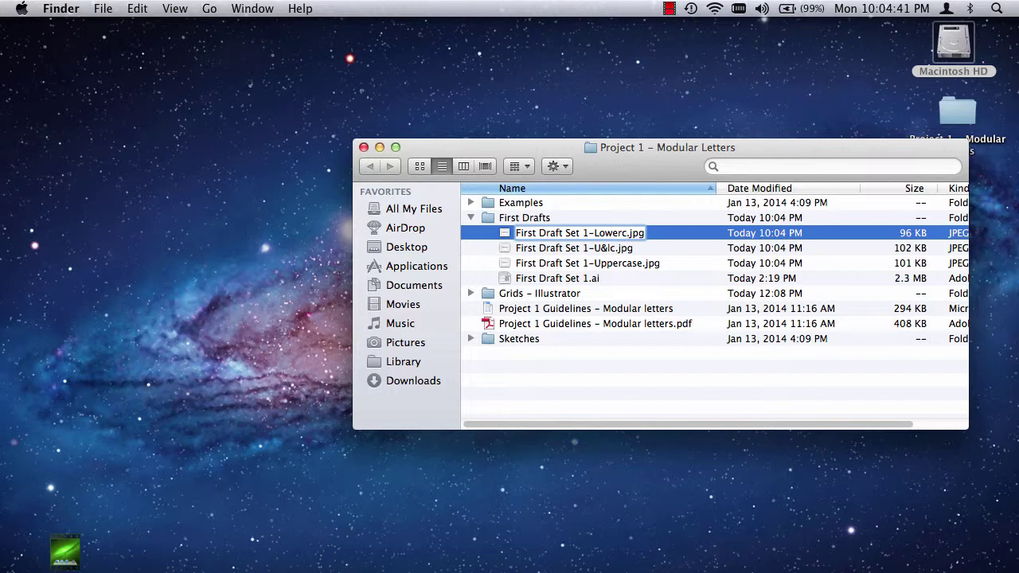
text(ase)
click(662, 371)
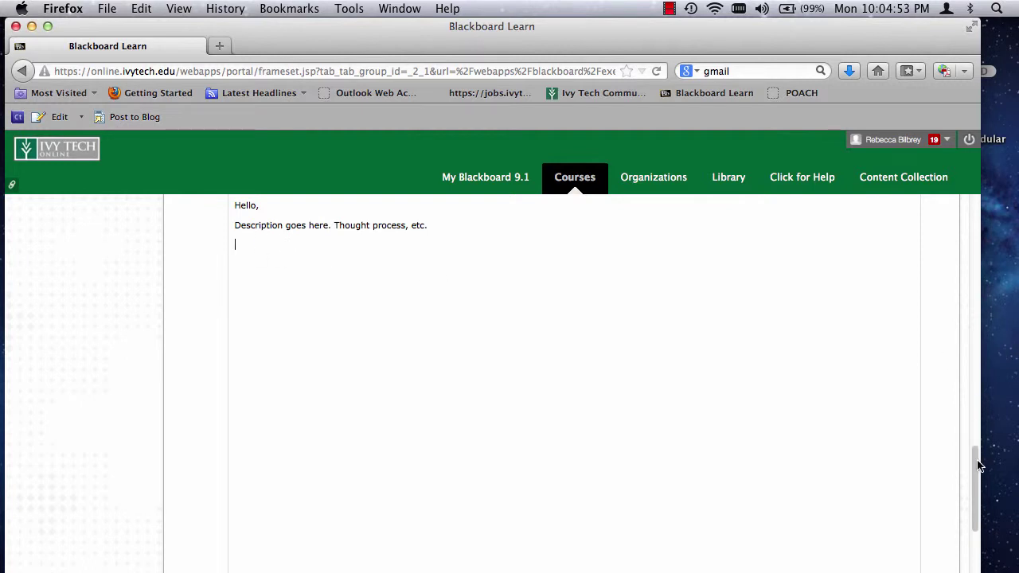
- Return to the Blackboard post in Firefox and insert First Draft Set 1-Uppercase.jpg from the computer below the description, without an image description
scroll(971, 460, up, 5)
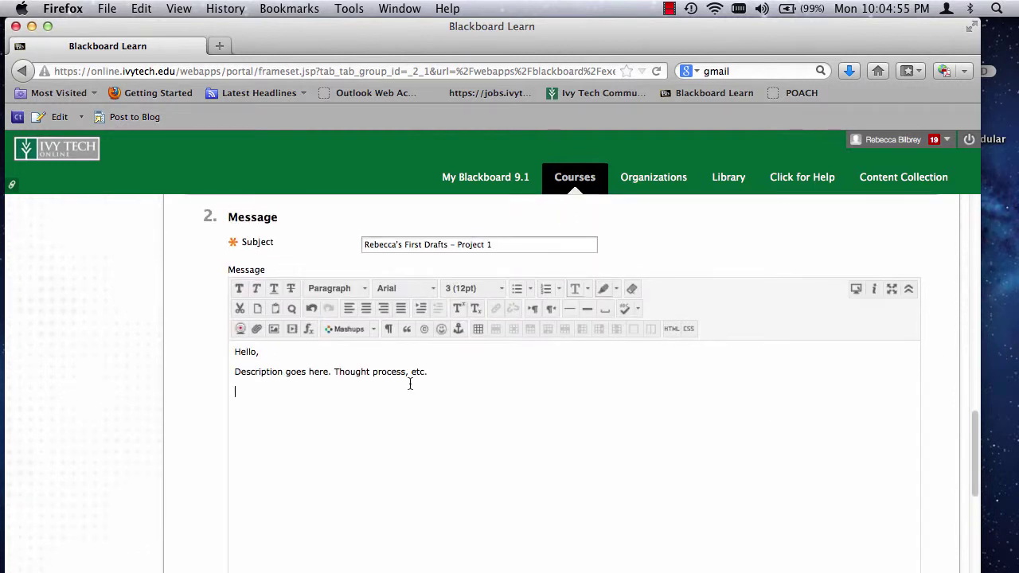
click(274, 330)
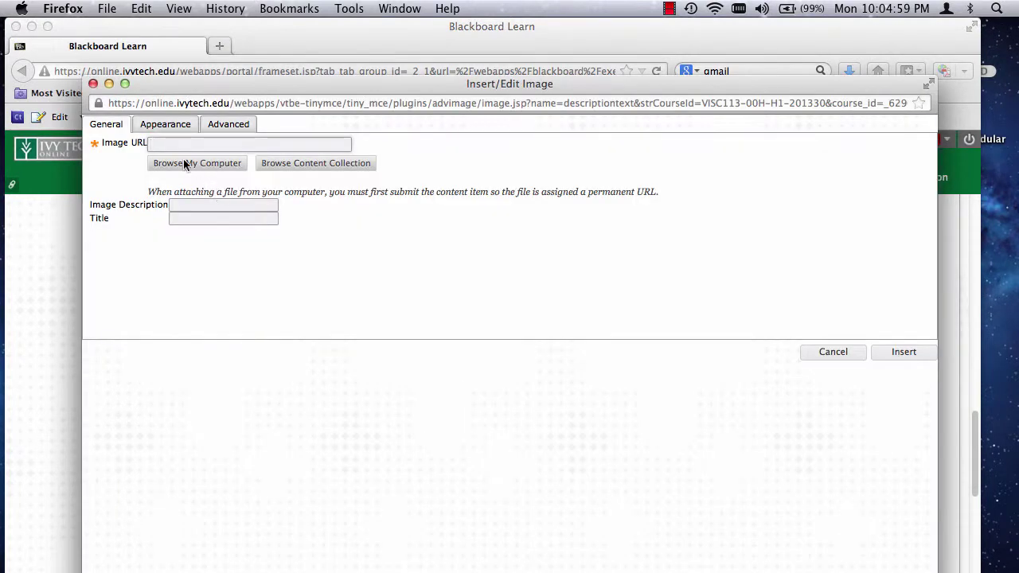
key(Down)
key(Escape)
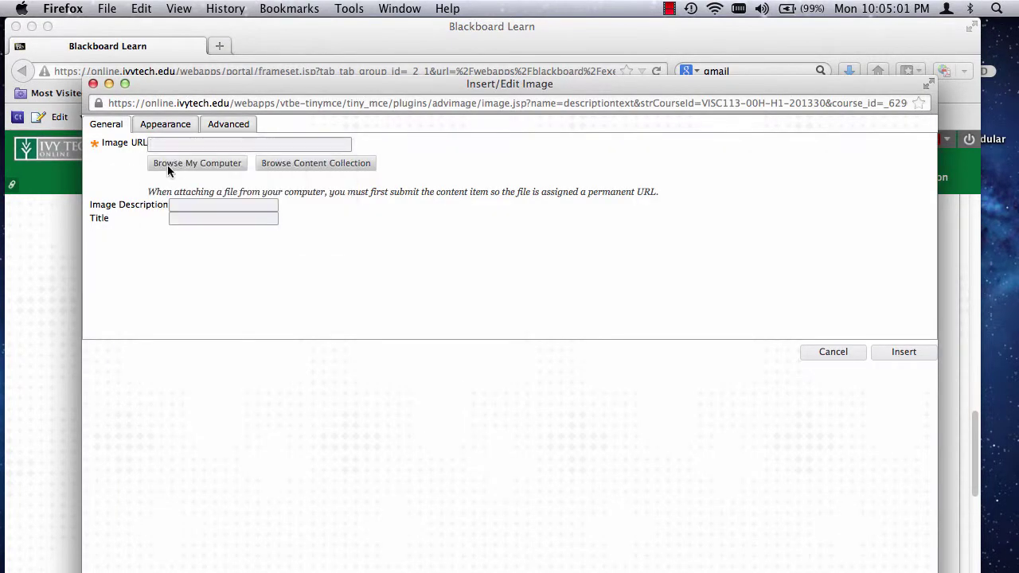
click(158, 165)
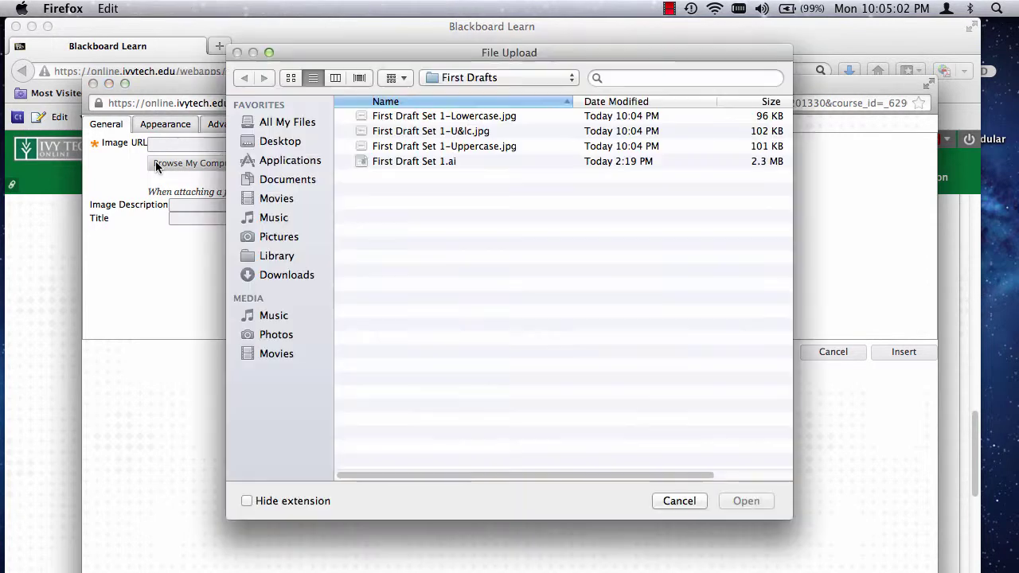
click(459, 147)
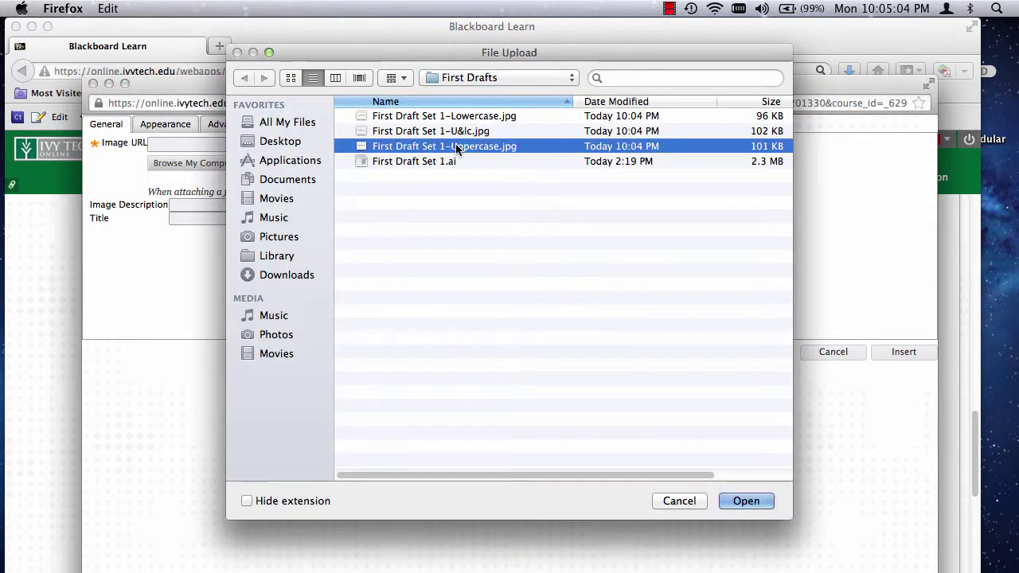
click(743, 504)
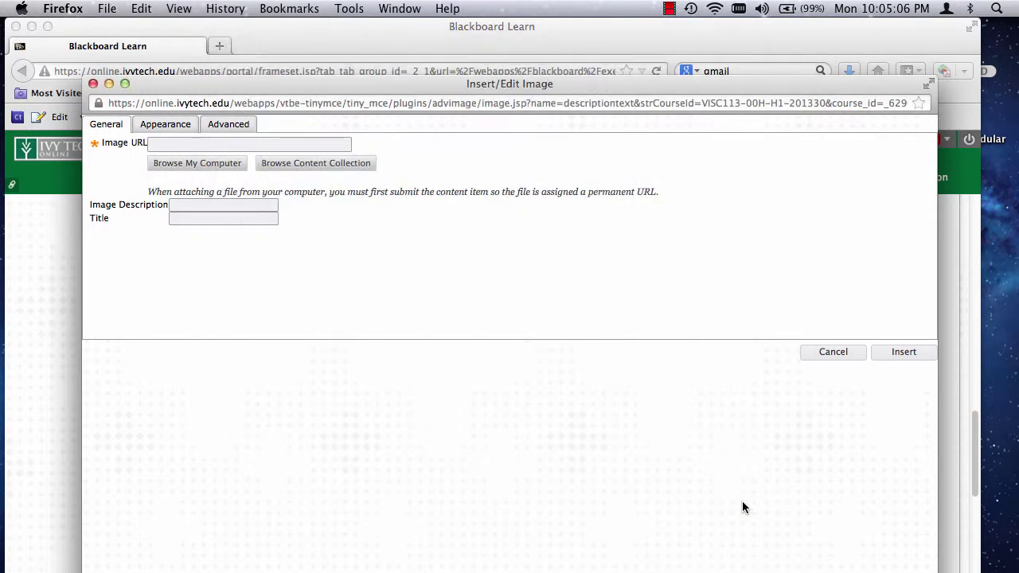
click(904, 352)
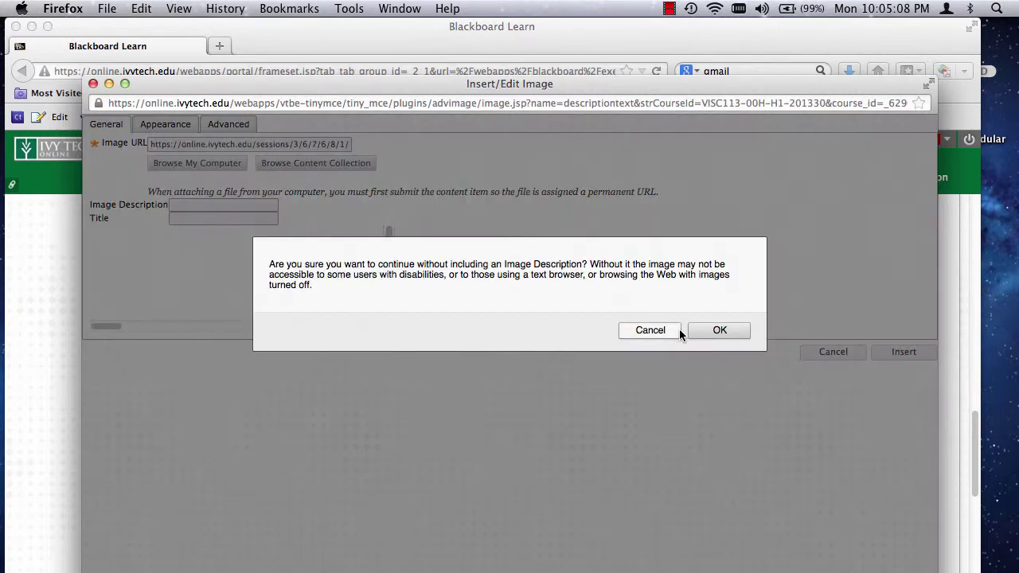
click(719, 330)
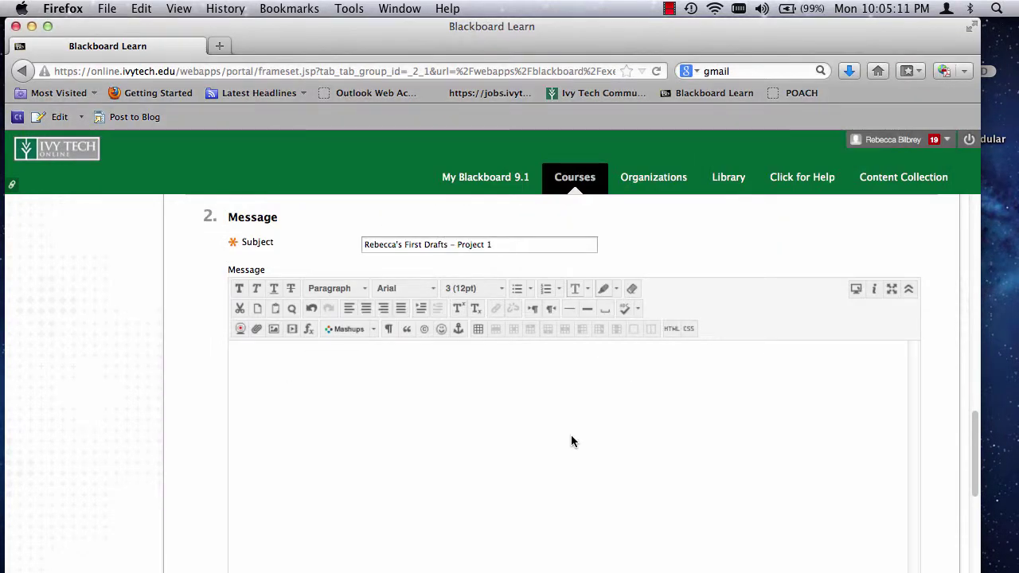
- Scale the inserted uppercase image down proportionally in several passes until the whole lettering fits within the message width
scroll(979, 445, down, 3)
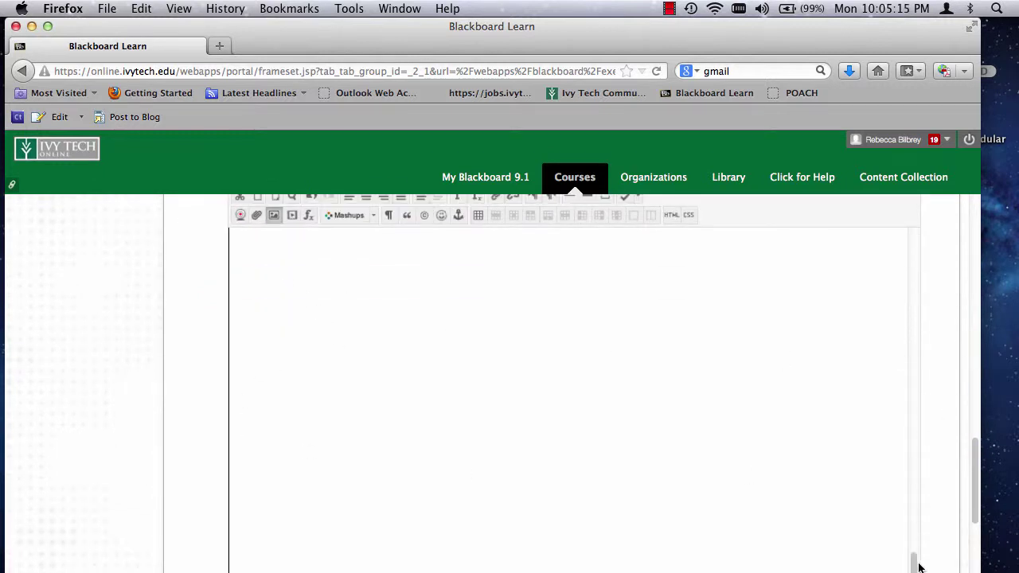
drag(912, 505, 925, 255)
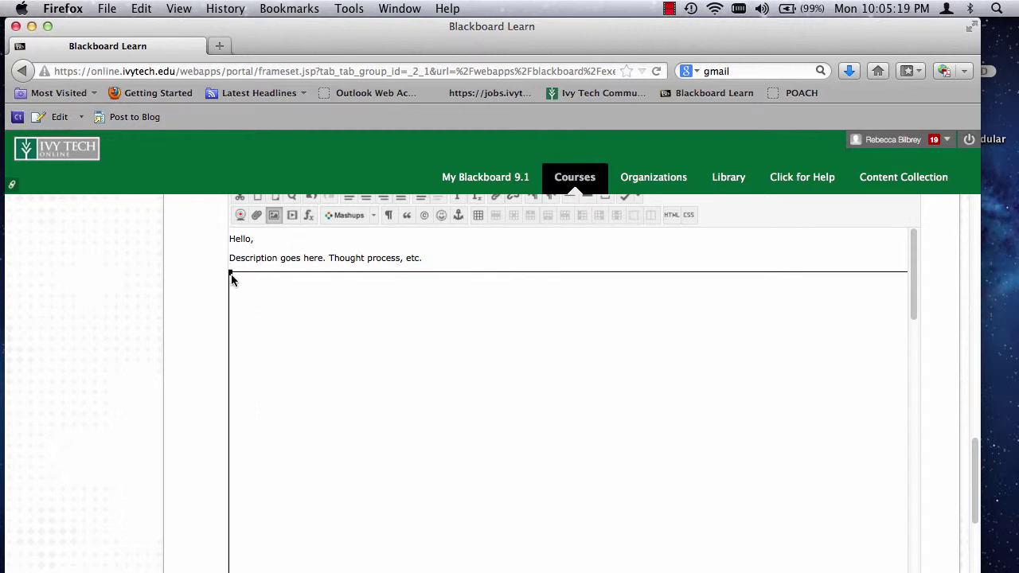
drag(228, 271, 784, 552)
scroll(913, 286, up, 2)
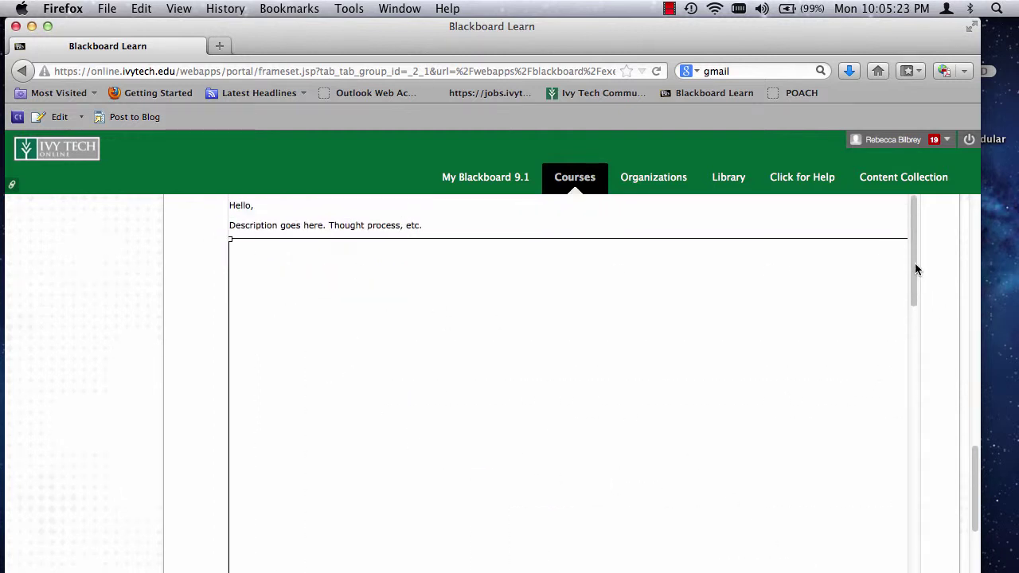
drag(229, 238, 709, 487)
scroll(913, 307, up, 2)
drag(229, 238, 661, 447)
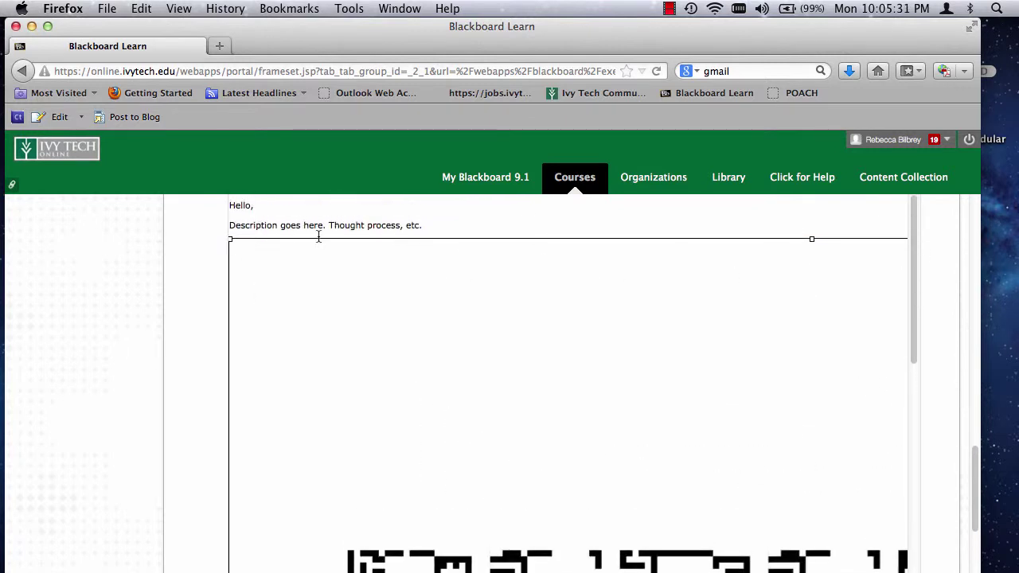
drag(228, 238, 682, 470)
scroll(915, 366, up, 2)
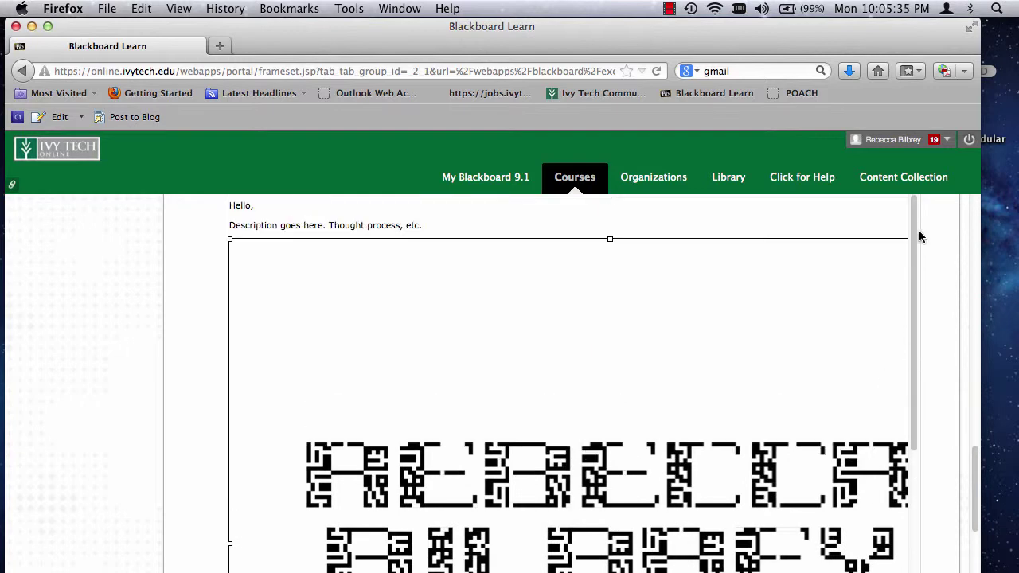
drag(229, 238, 569, 511)
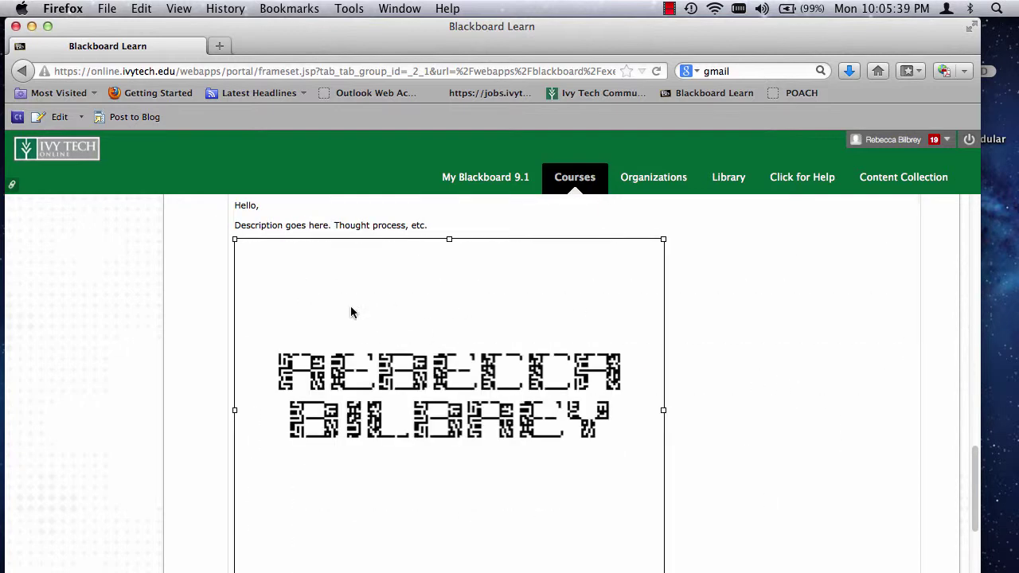
drag(235, 239, 191, 211)
click(782, 410)
click(470, 347)
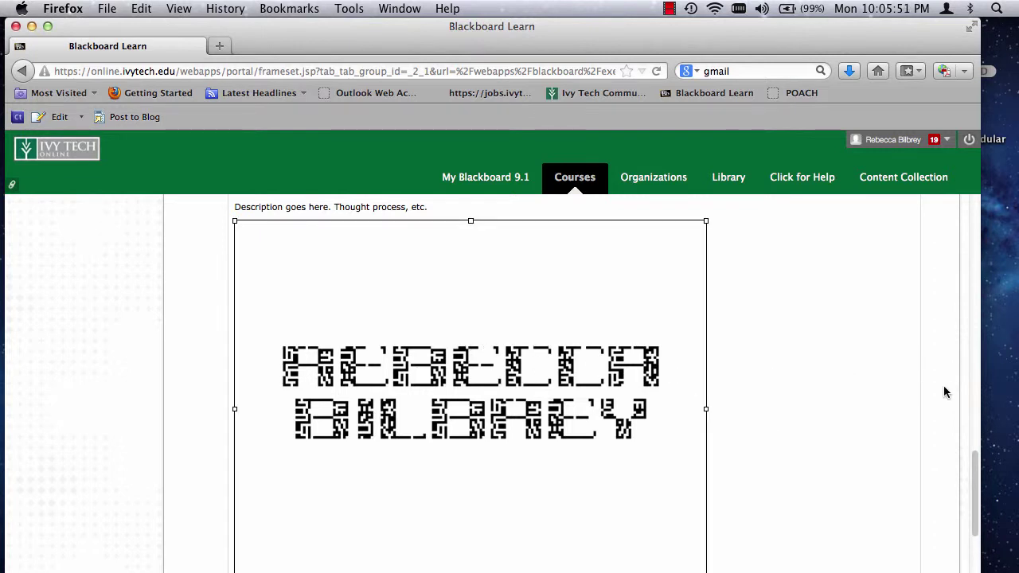
- Start a new line below the uppercase image in the message
drag(974, 464, 965, 536)
click(731, 327)
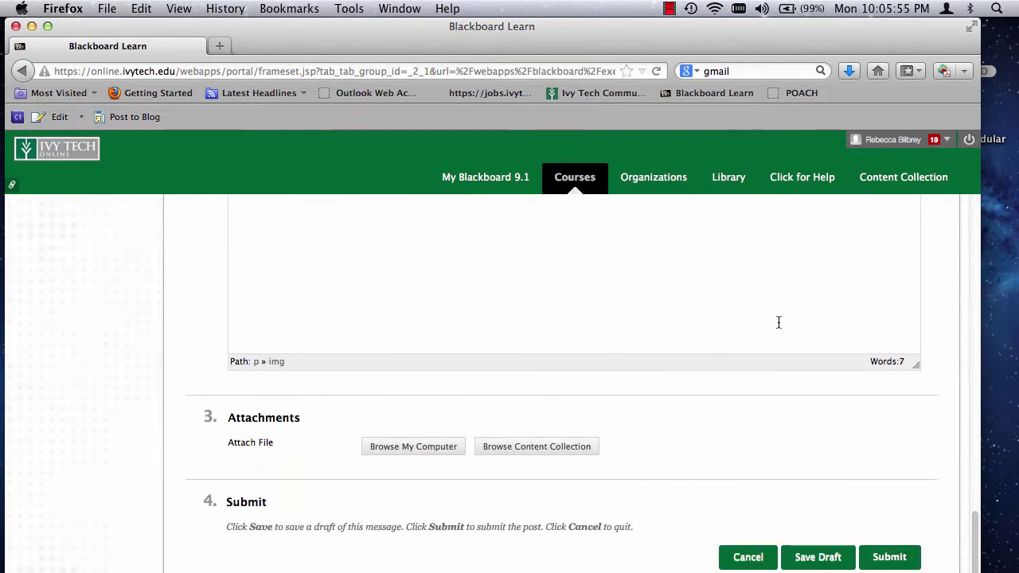
key(Return)
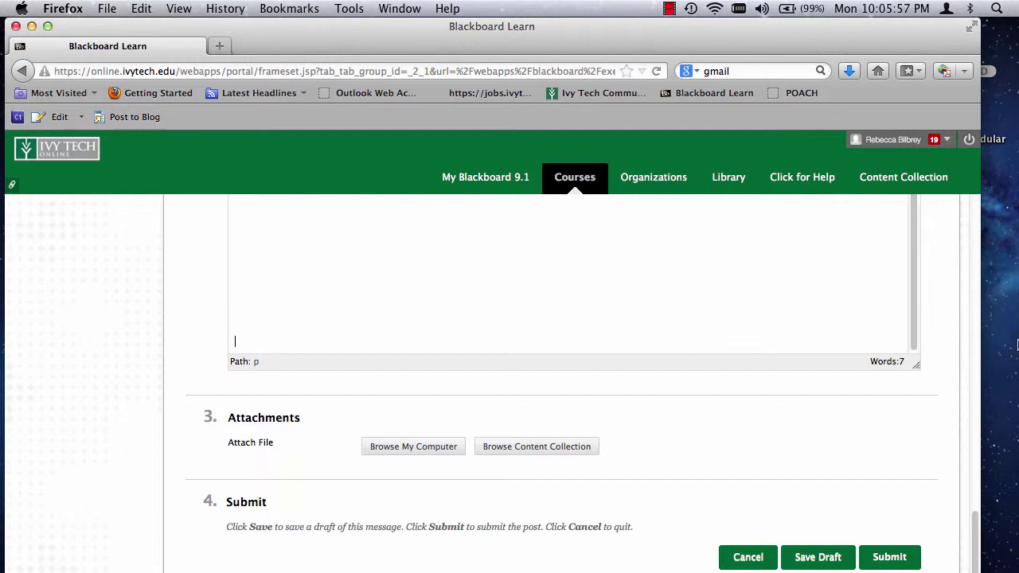
- Start inserting another image on the new line and choose First Draft Set 1-Lowercase.jpg from the First Drafts folder on the computer
drag(978, 530, 986, 462)
scroll(907, 474, down, 4)
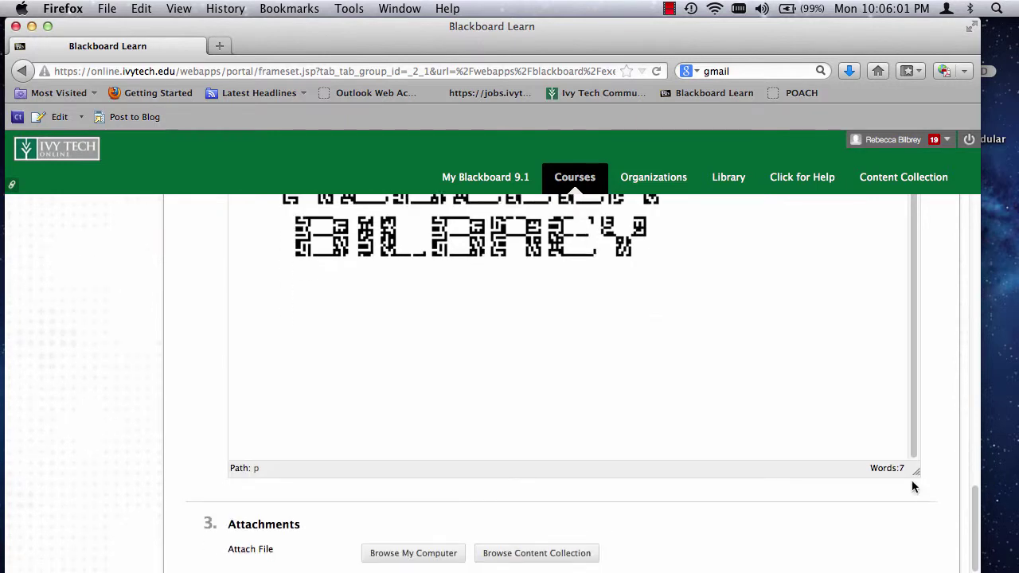
scroll(916, 474, down, 3)
scroll(894, 325, up, 1)
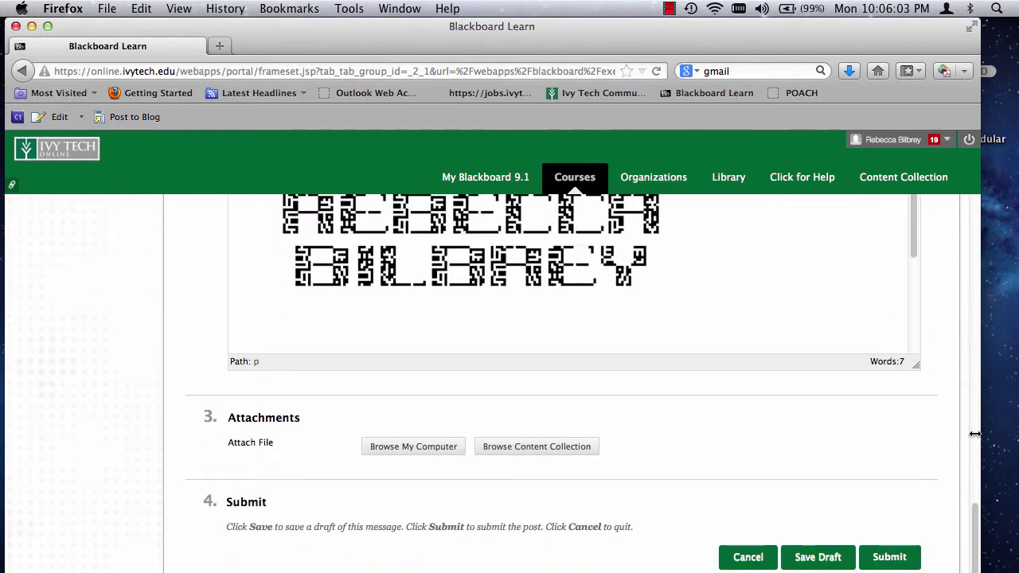
drag(973, 532, 451, 410)
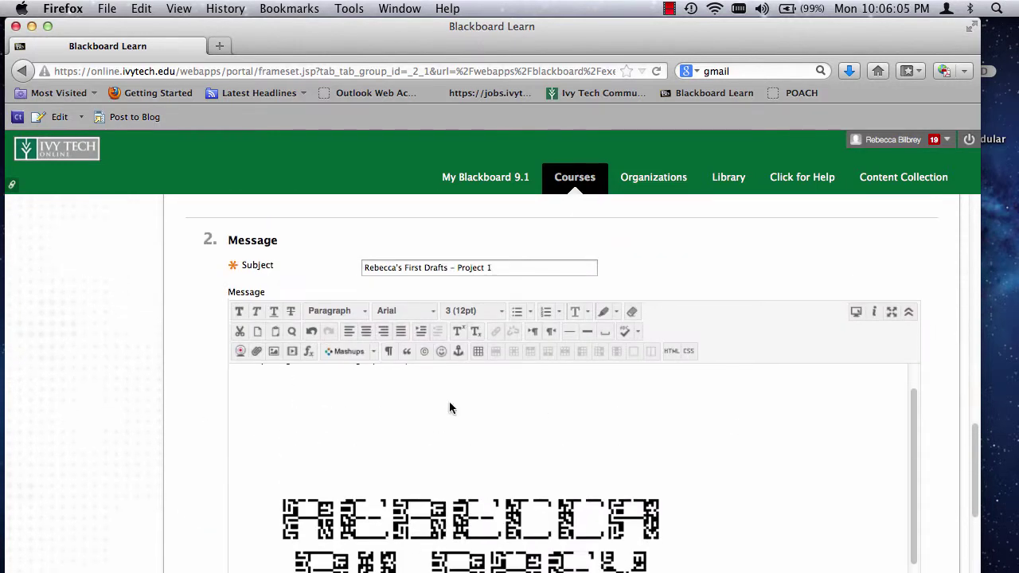
click(274, 352)
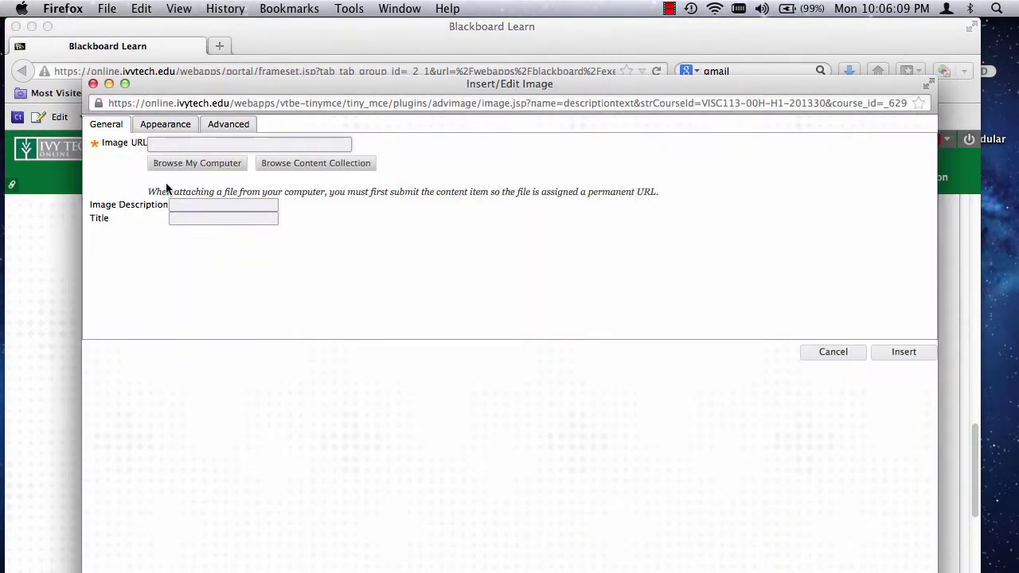
key(Down)
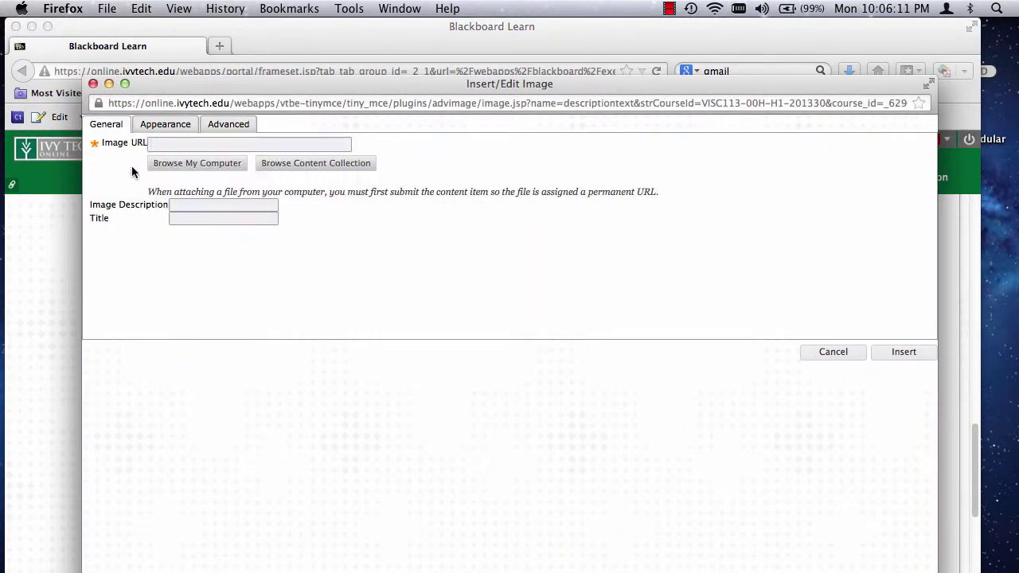
click(158, 166)
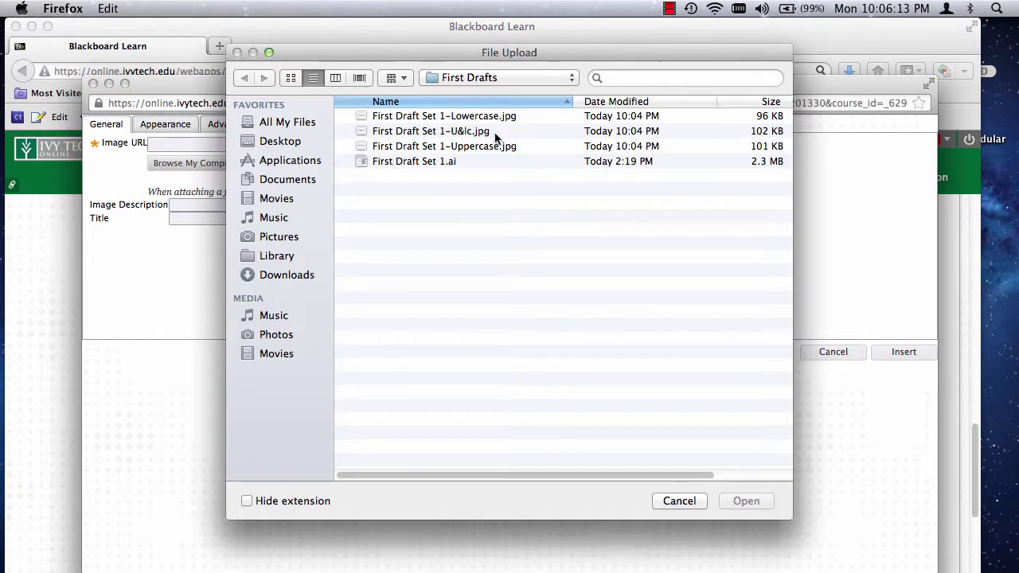
click(468, 118)
click(748, 501)
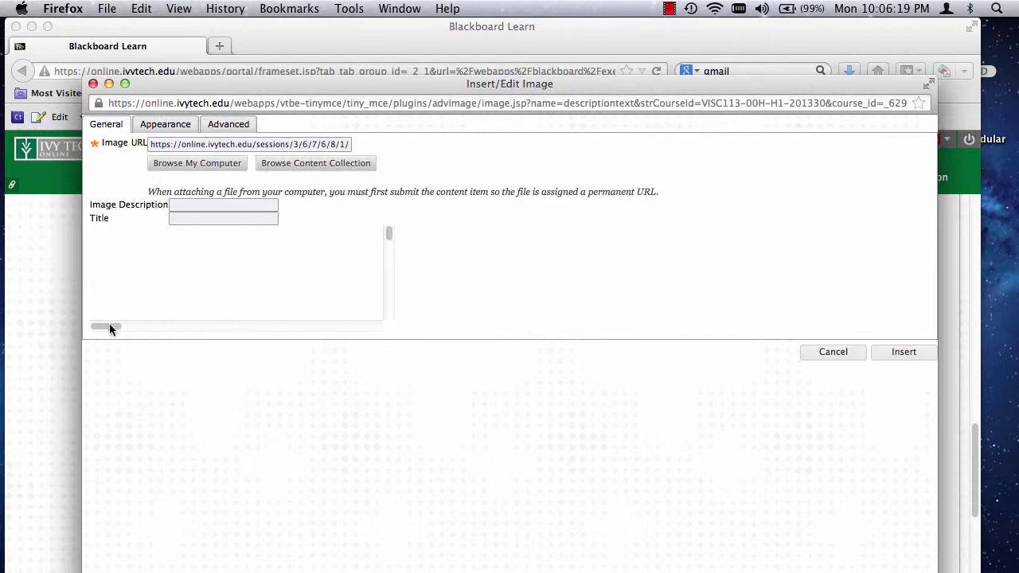
- Set the lowercase image's width to 600 px with constrained proportions and insert it without an image description
drag(110, 328, 273, 326)
drag(387, 234, 389, 276)
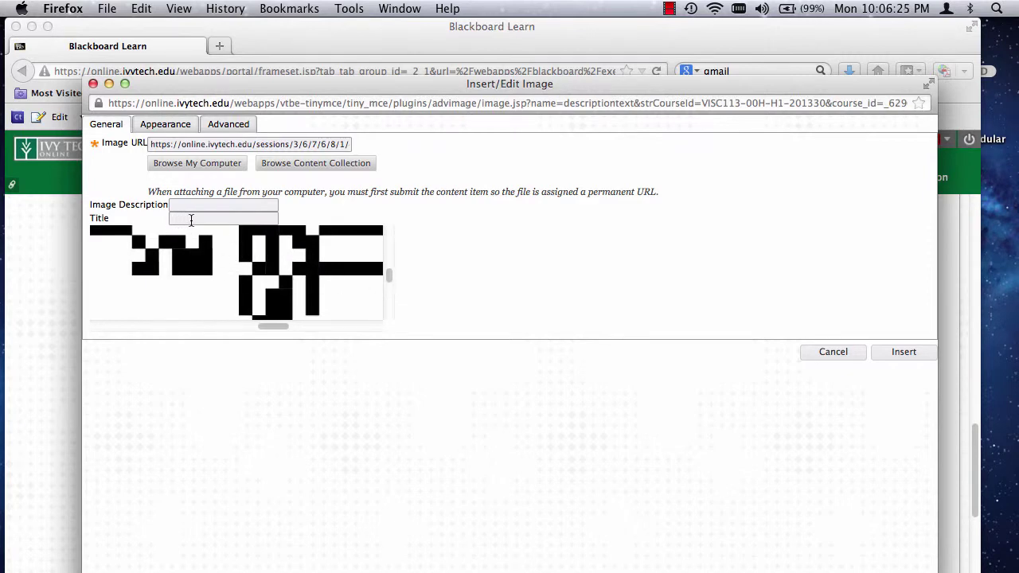
click(228, 126)
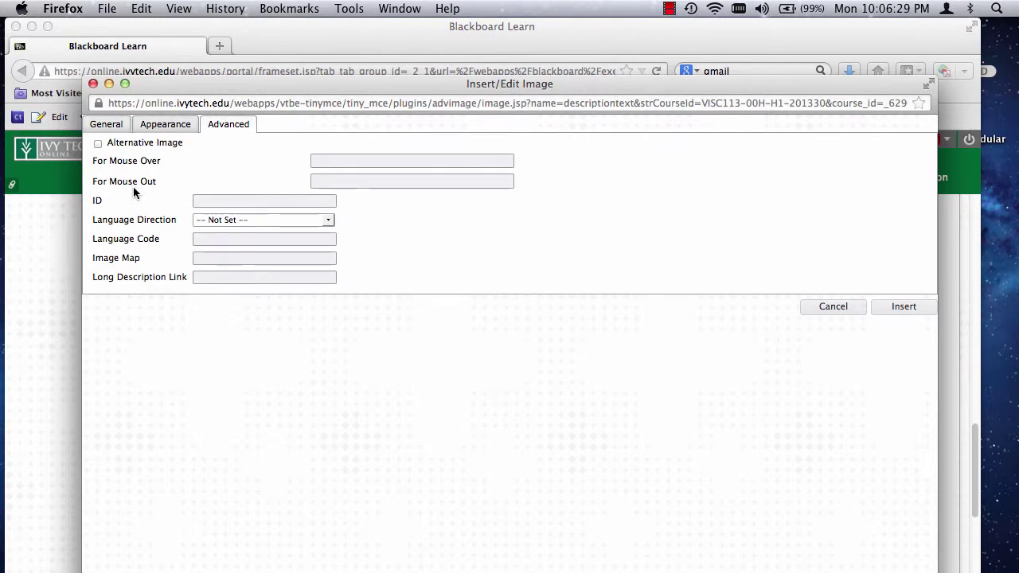
click(169, 134)
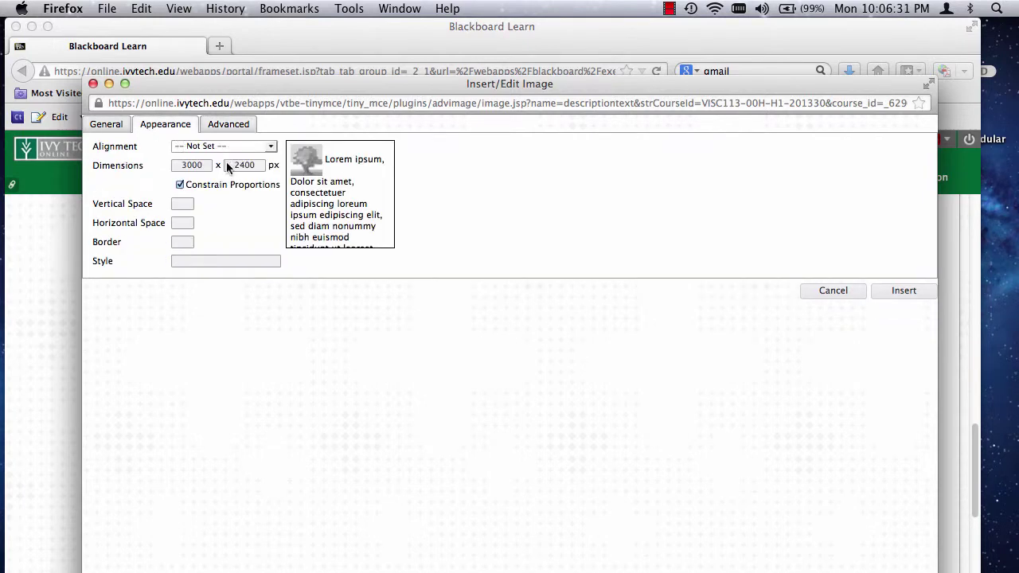
drag(207, 166, 168, 166)
text(600)
drag(256, 165, 237, 165)
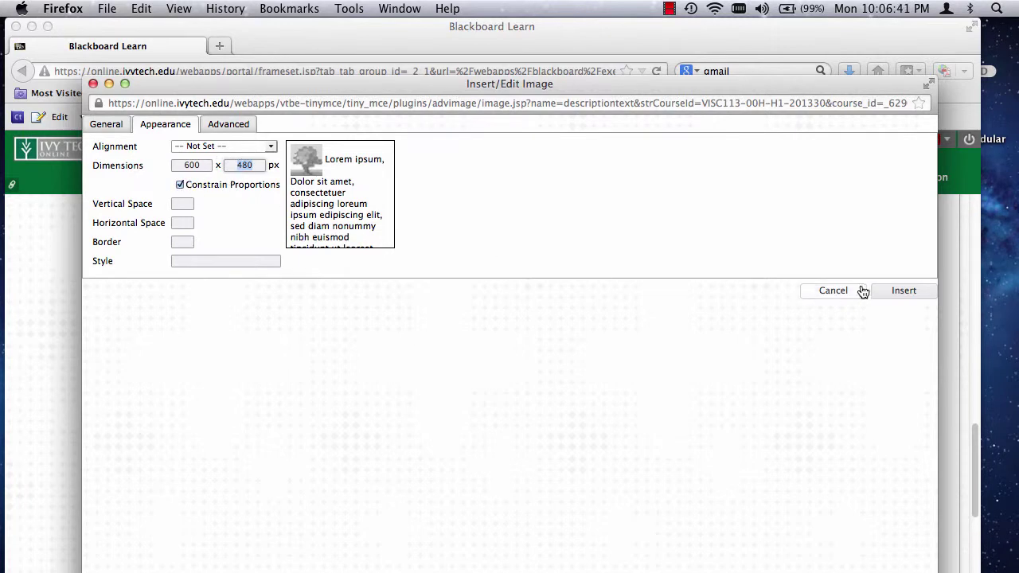
click(902, 293)
click(719, 331)
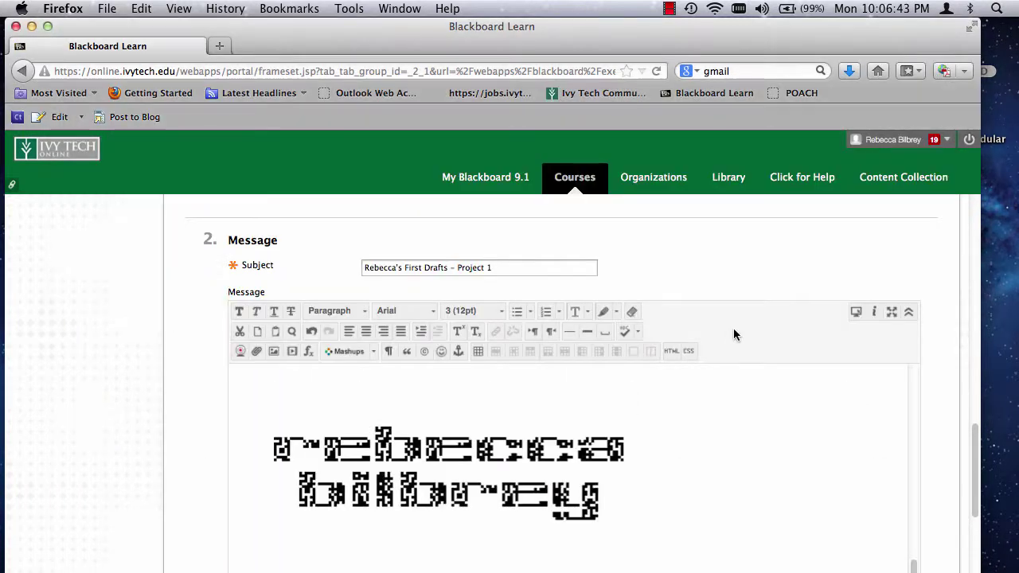
- Start a new line below the lowercase image in the message
scroll(730, 363, down, 3)
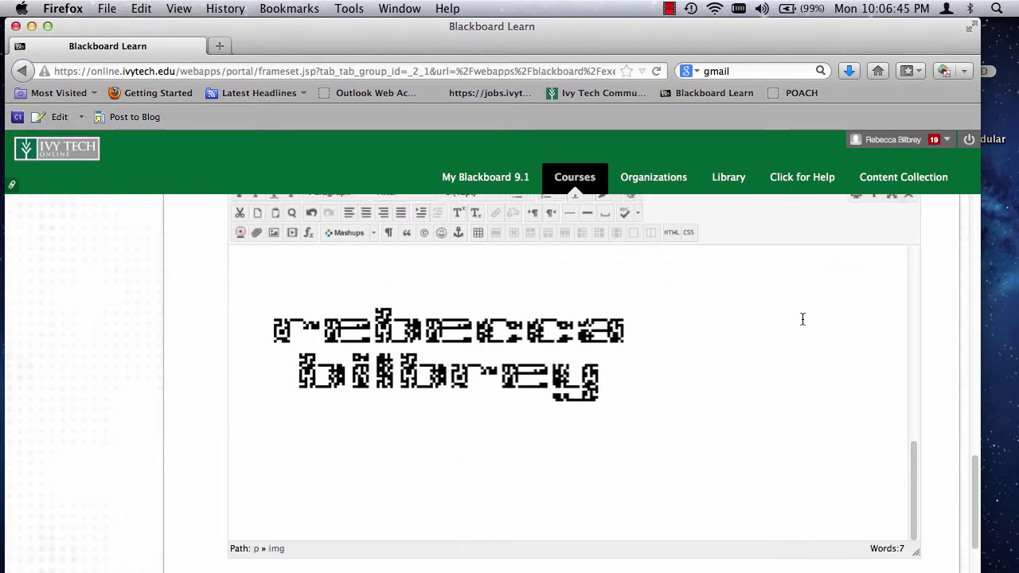
drag(910, 392, 889, 522)
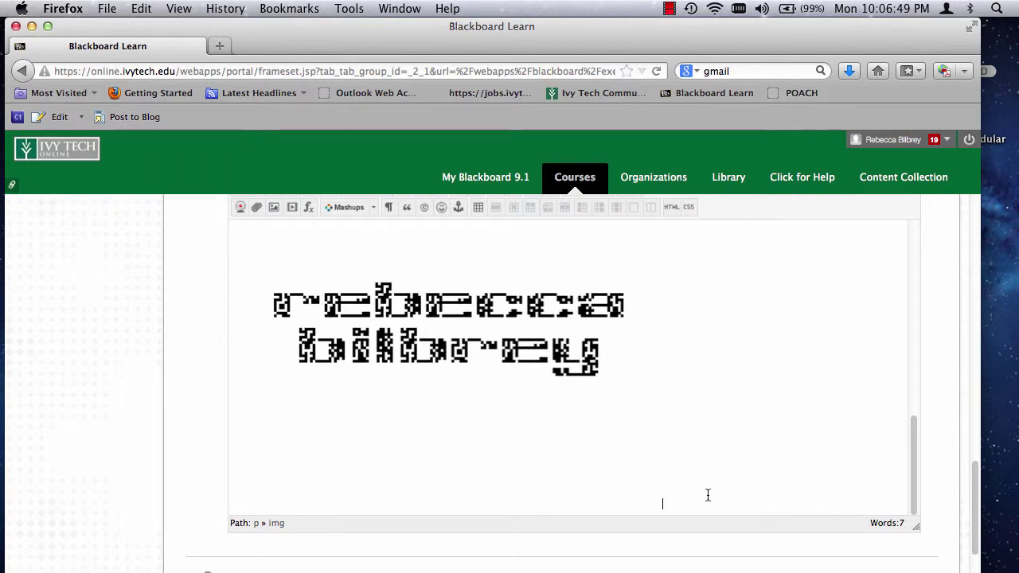
key(Return)
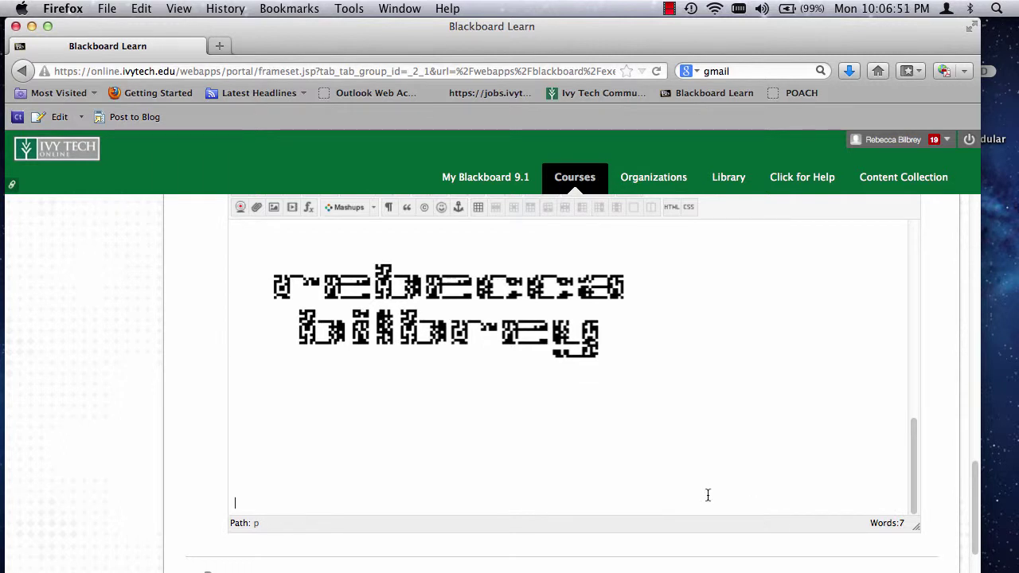
- Start inserting a third image on a new line and choose First Draft Set 1-U&lc.jpg from the First Drafts folder on the computer
key(Return)
drag(914, 460, 882, 466)
click(273, 207)
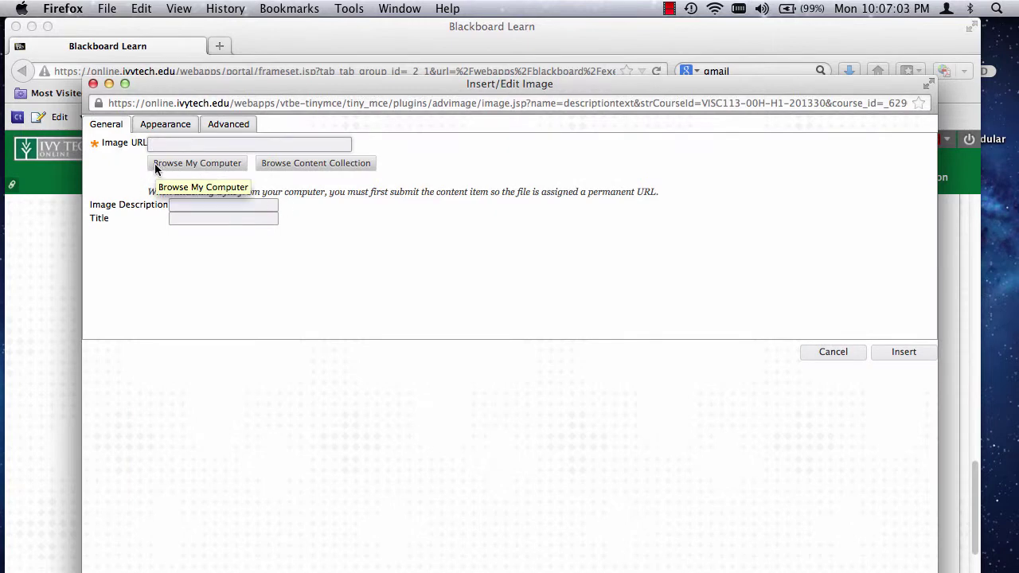
key(Down)
click(113, 178)
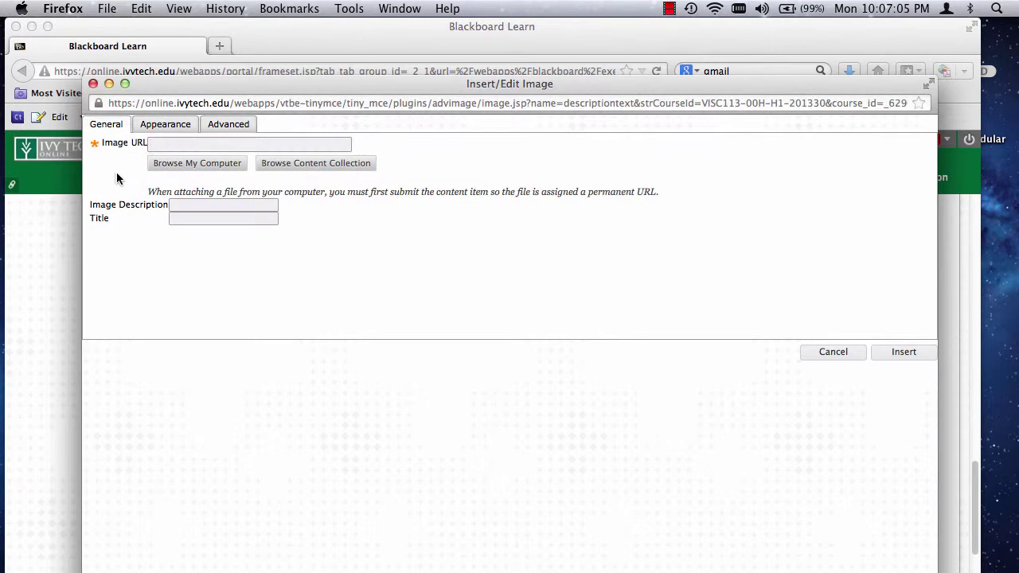
click(157, 167)
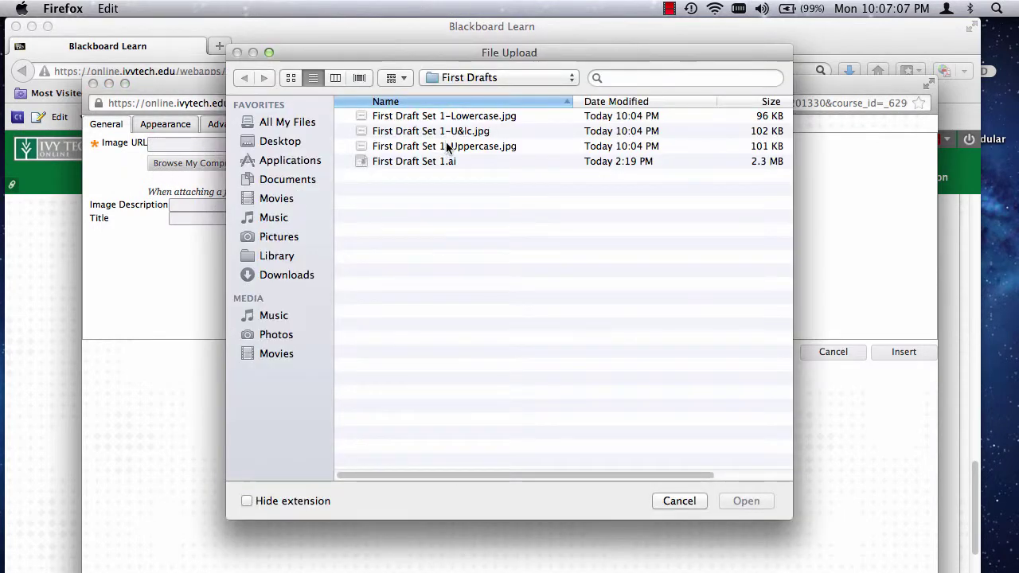
click(450, 131)
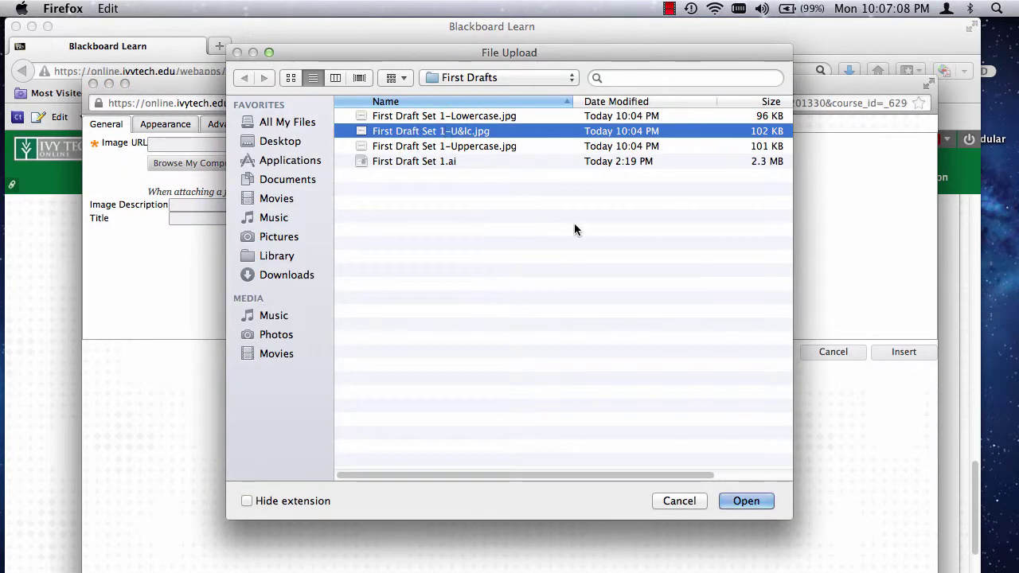
click(747, 501)
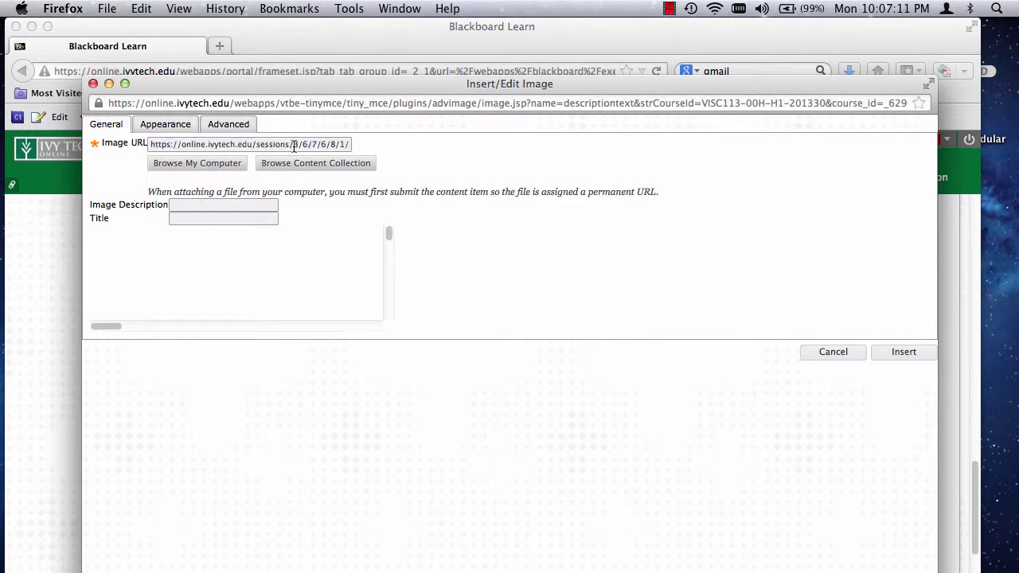
- Set the U&lc image's width to 600 px with constrained proportions and insert it without an image description
click(171, 127)
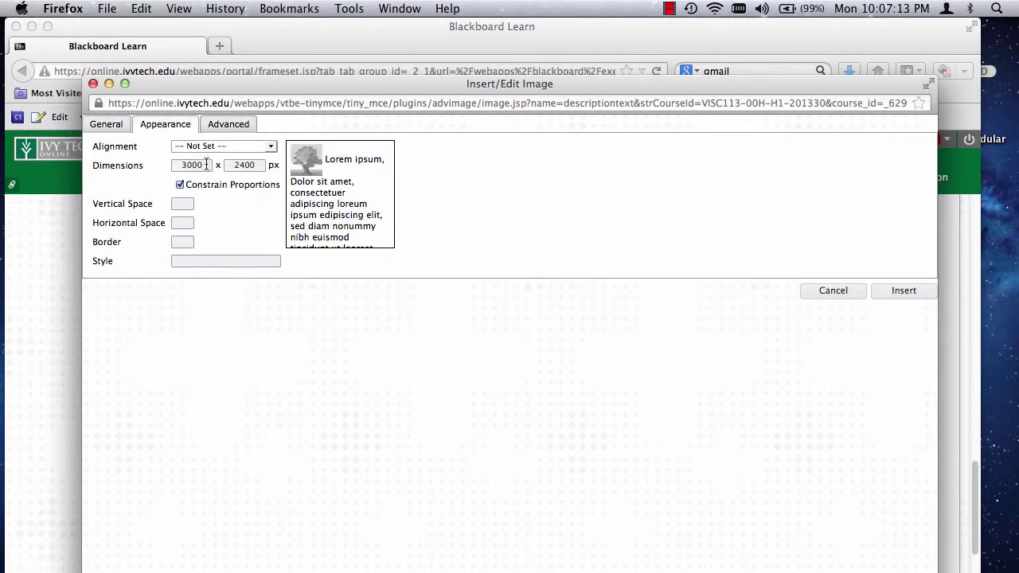
drag(207, 164, 171, 165)
text(600)
click(253, 164)
click(904, 291)
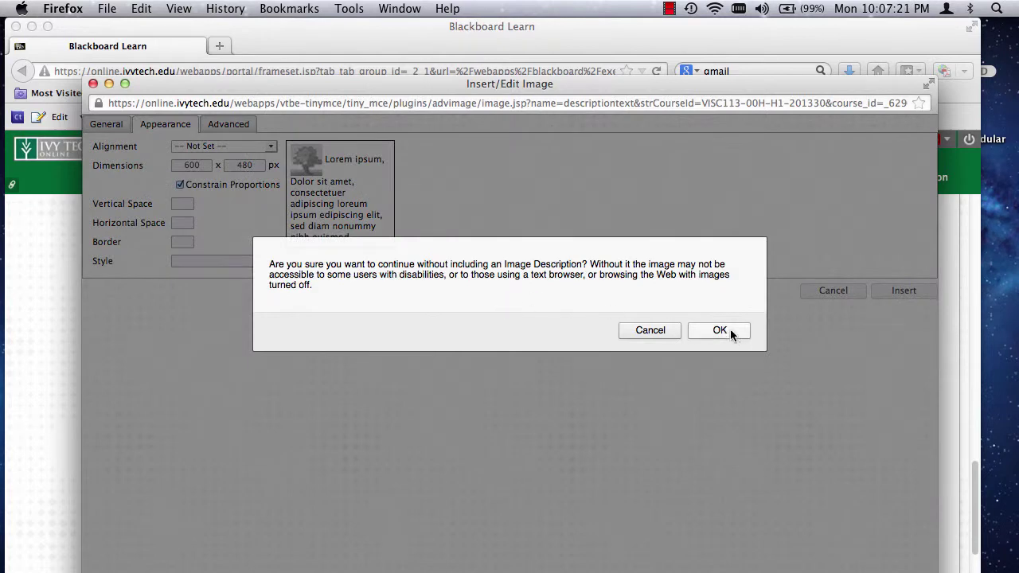
click(726, 268)
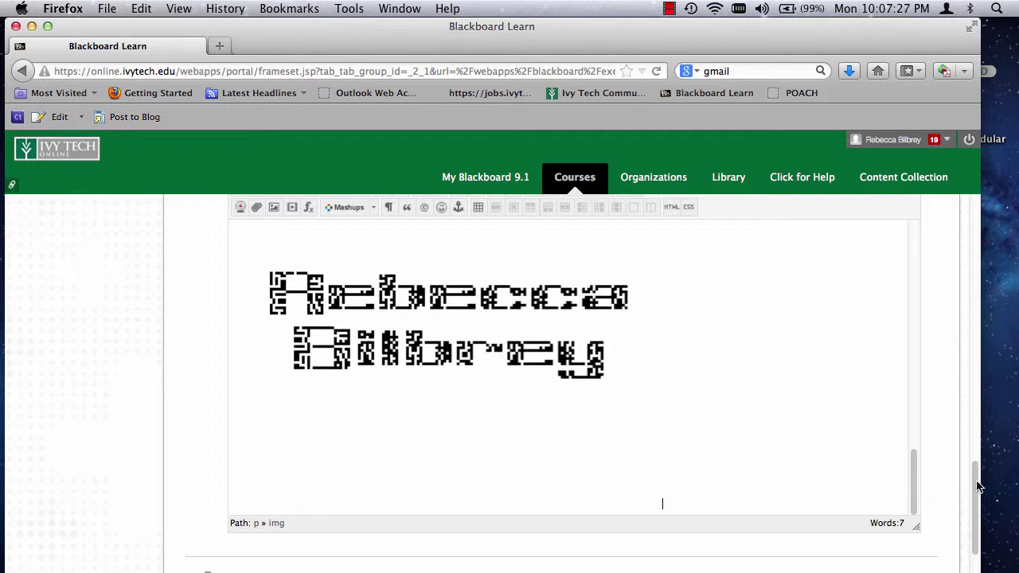
- Attach First Draft Set 1.ai from the First Drafts folder on the computer to the post
drag(977, 479, 970, 522)
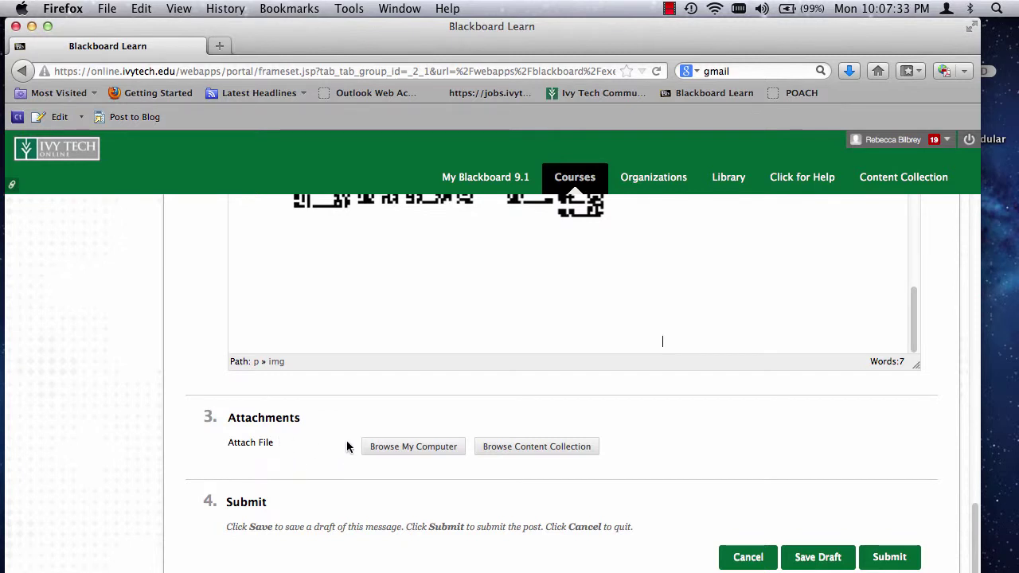
click(394, 443)
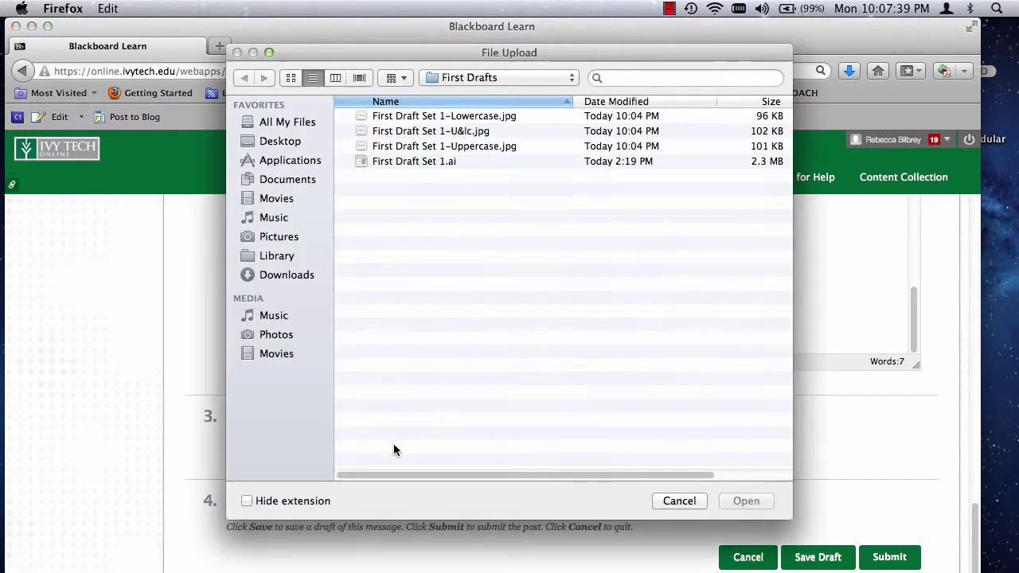
click(424, 161)
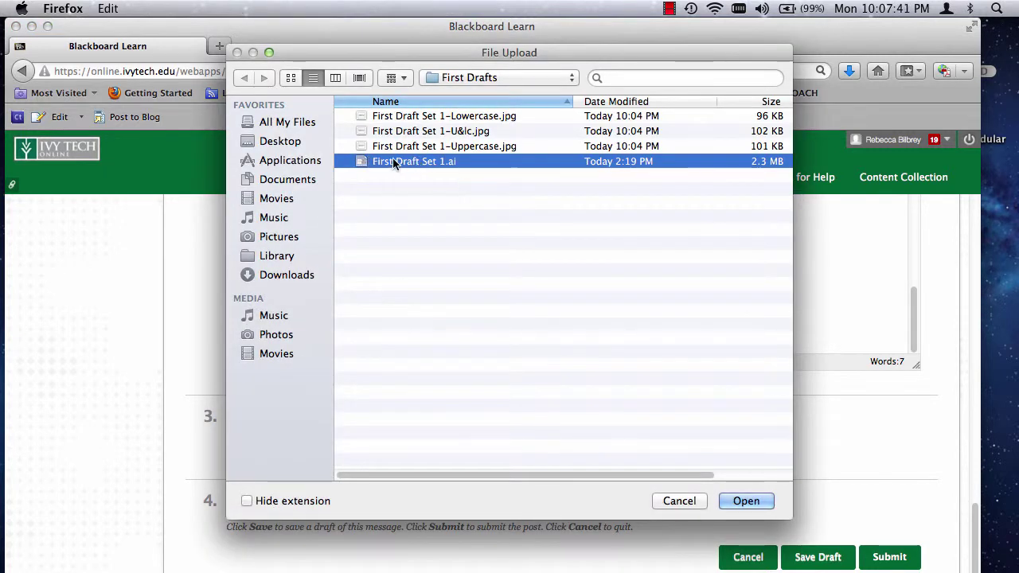
click(742, 500)
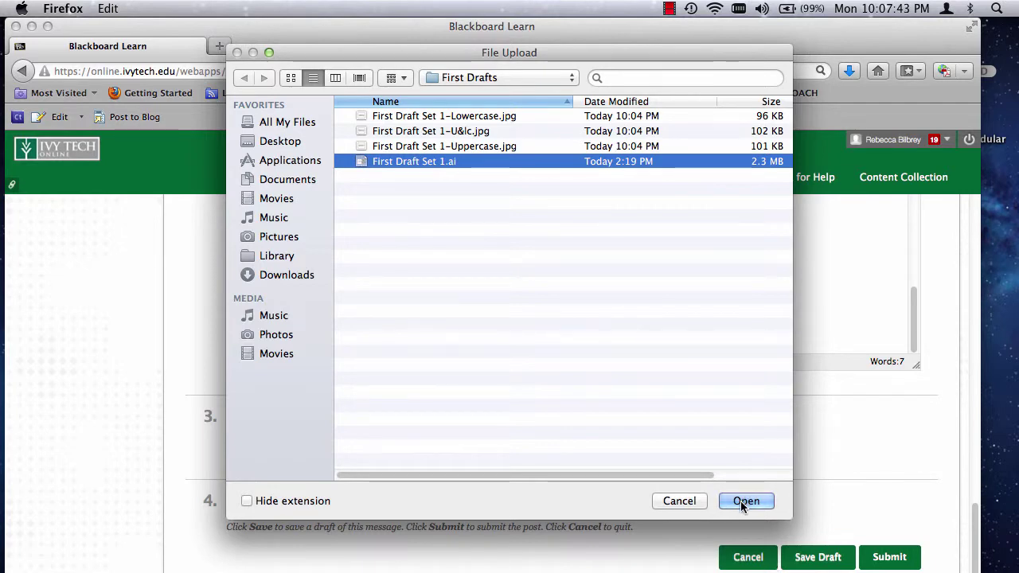
- Review the composed message and highlight its greeting and description text above the images
scroll(973, 510, down, 3)
scroll(970, 502, up, 5)
scroll(903, 393, up, 3)
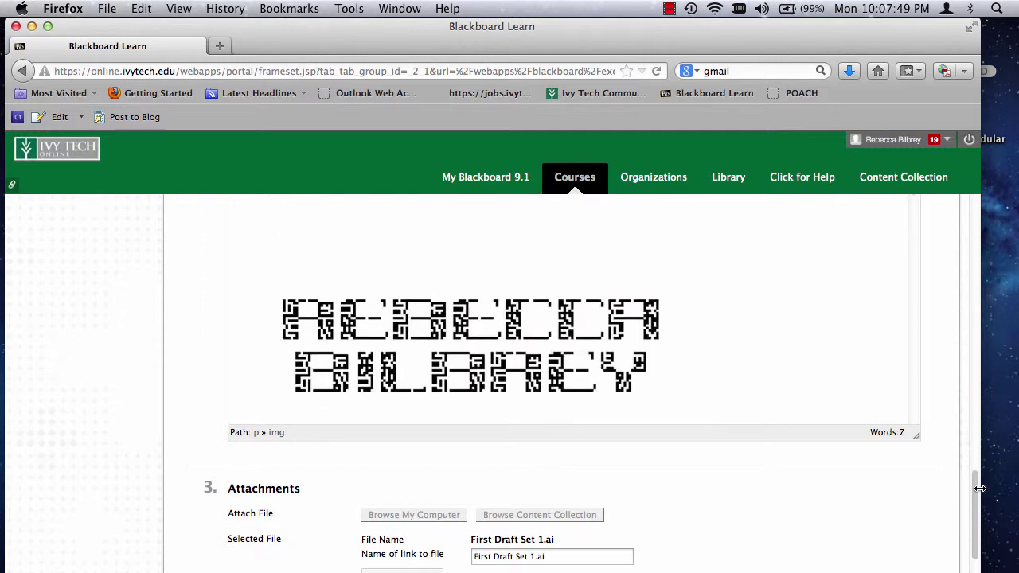
scroll(977, 494, up, 5)
scroll(716, 461, down, 2)
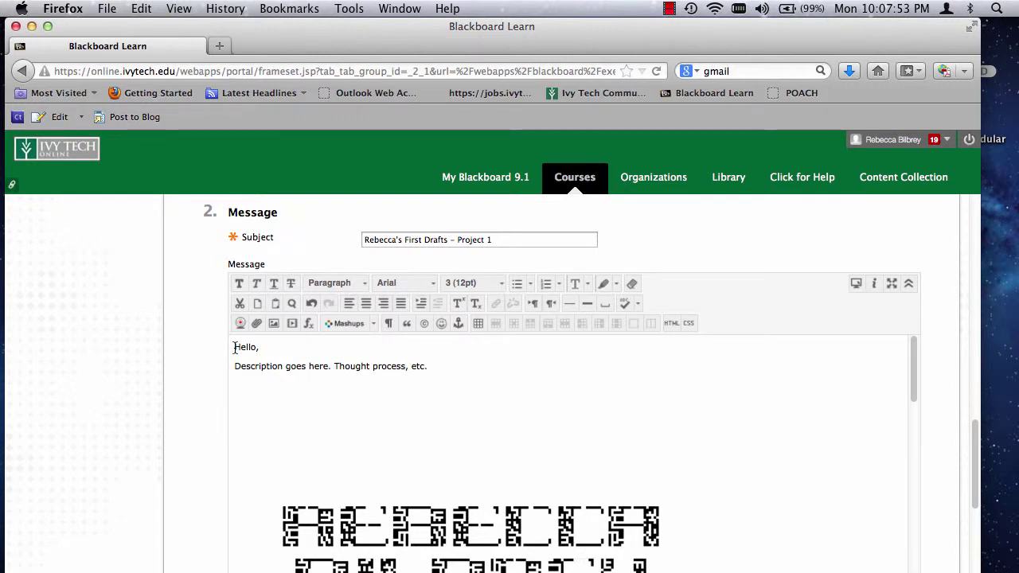
drag(234, 347, 821, 481)
click(479, 370)
drag(435, 364, 264, 335)
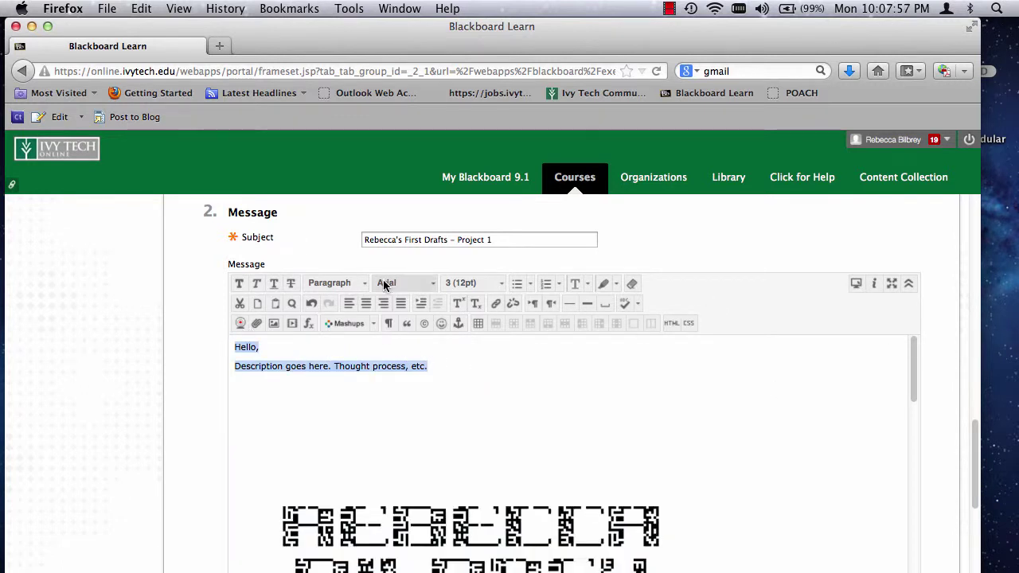
- Submit the discussion post and open the new thread from the forum's thread list
drag(971, 432, 965, 523)
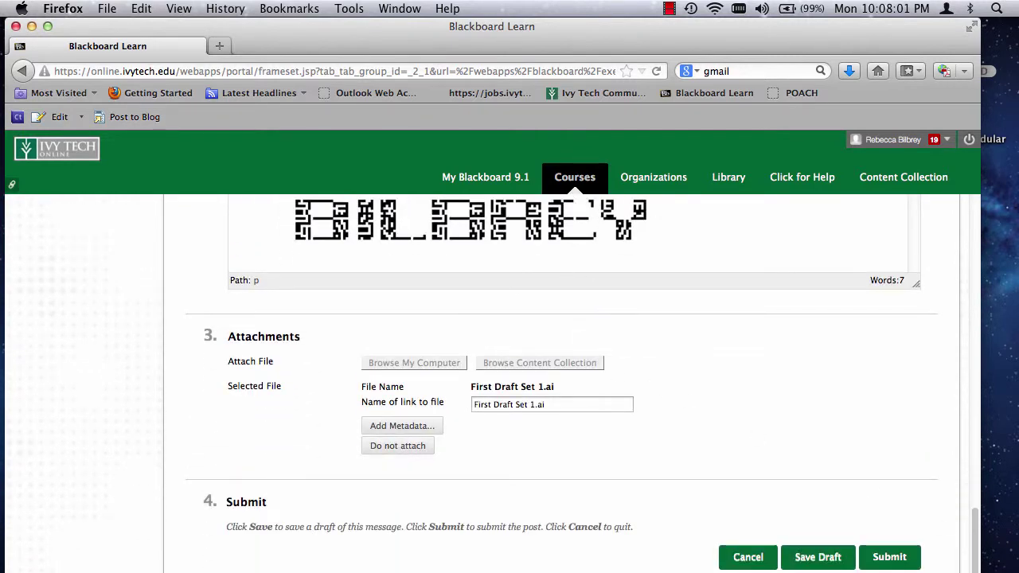
click(885, 555)
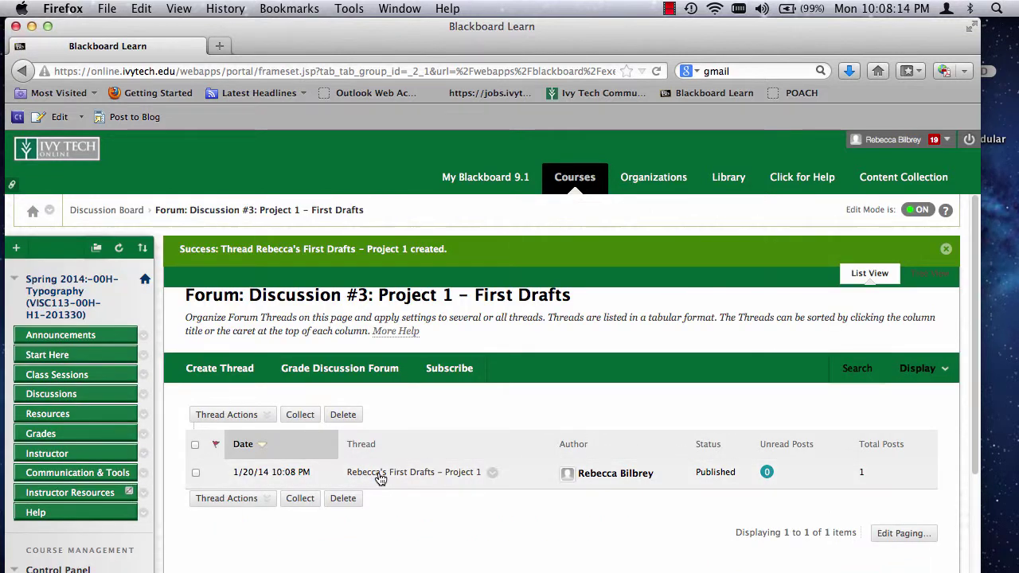
click(391, 474)
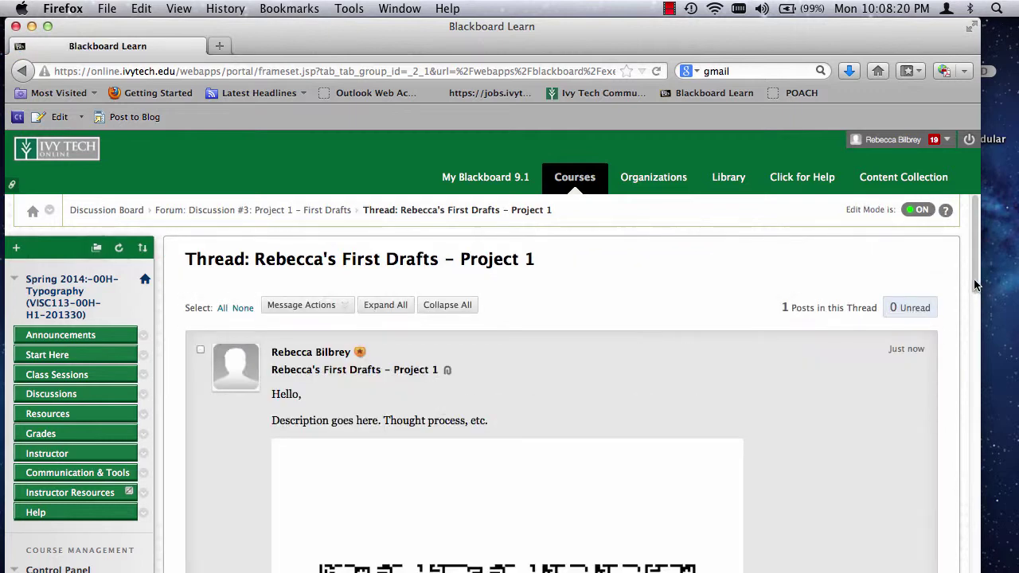
- Examine the published post through its three images to the attached file and the reply and edit options
drag(973, 285, 975, 567)
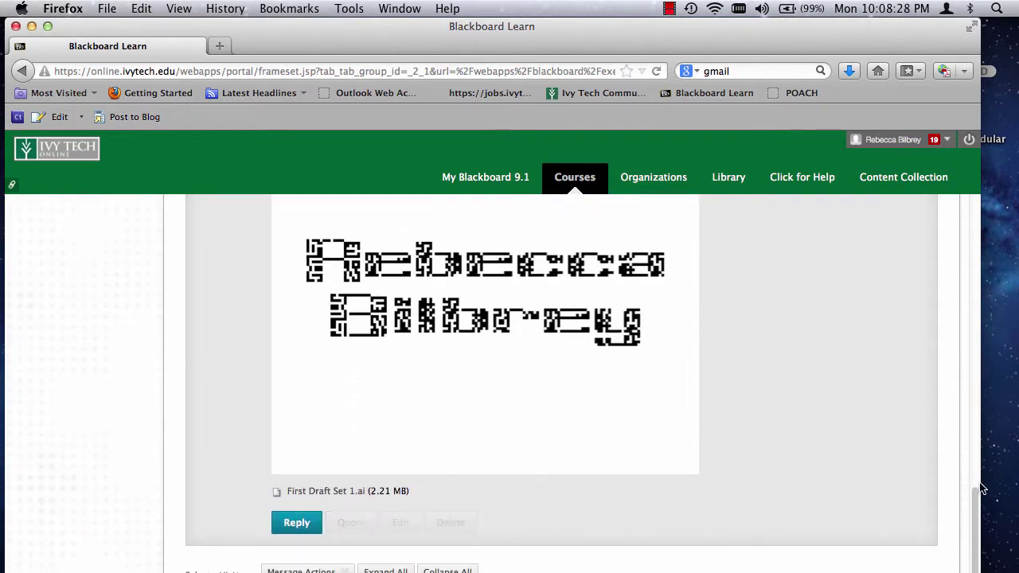
scroll(981, 503, down, 2)
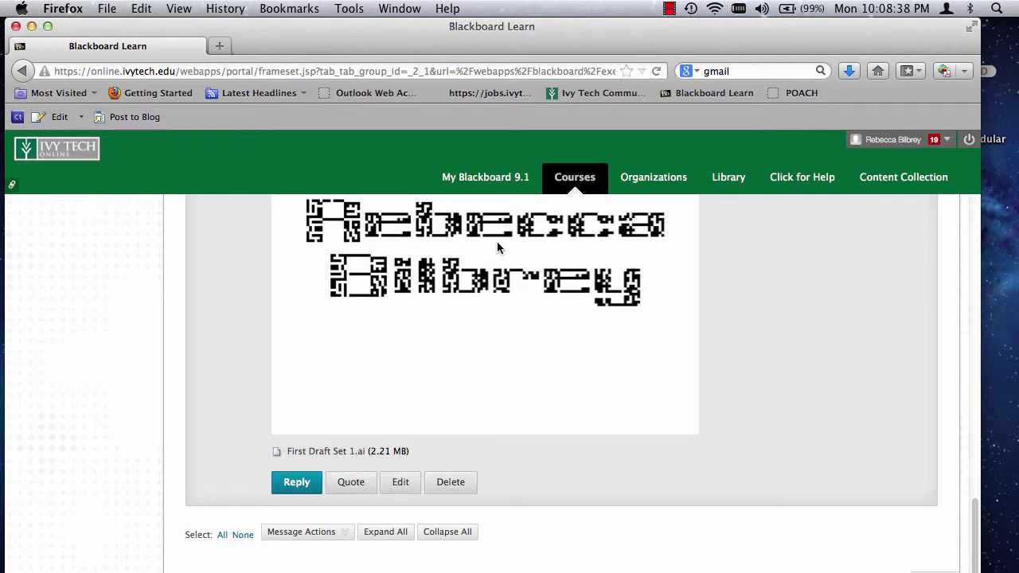
drag(971, 514, 979, 567)
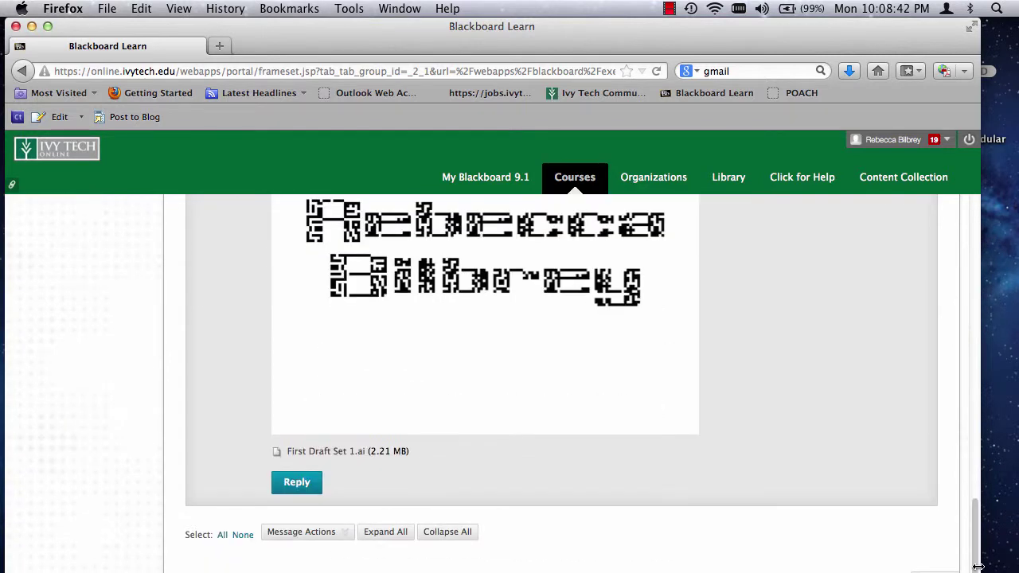
click(353, 539)
click(396, 483)
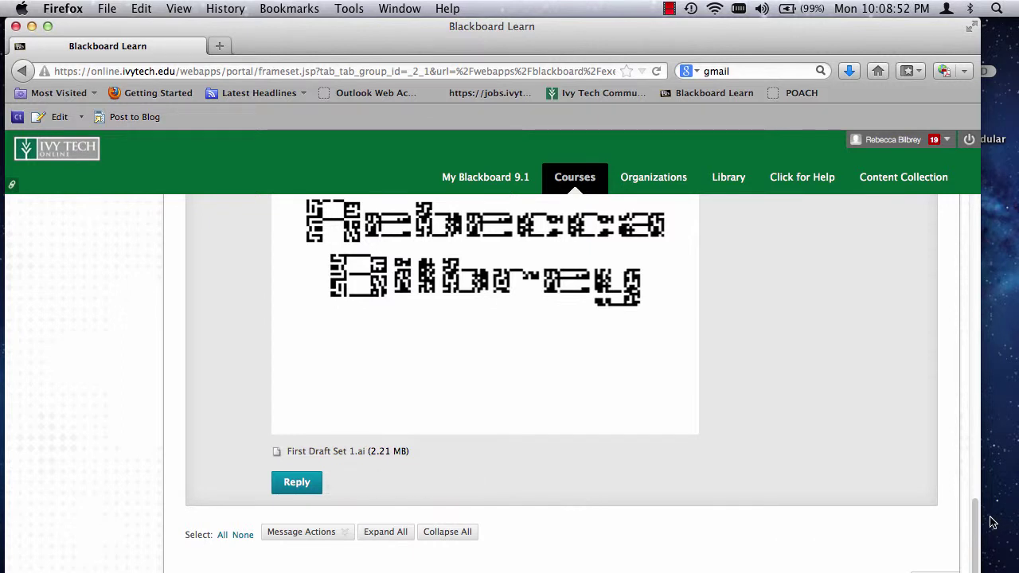
scroll(970, 520, up, 1)
scroll(971, 519, down, 1)
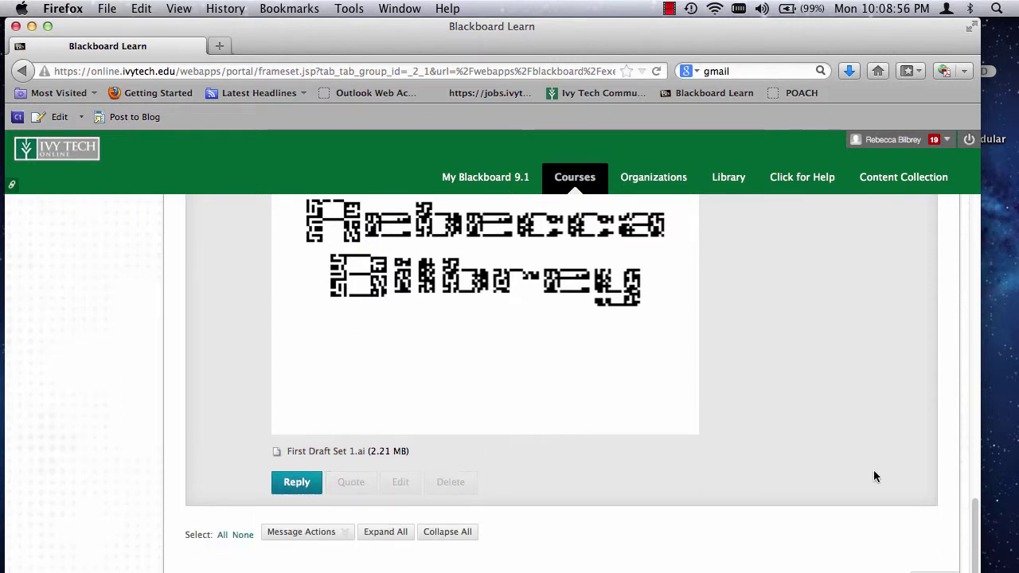
- Edit the post to add the line "Please do not critique my demonstration - critique other student work!" below the description, and resubmit it
click(400, 483)
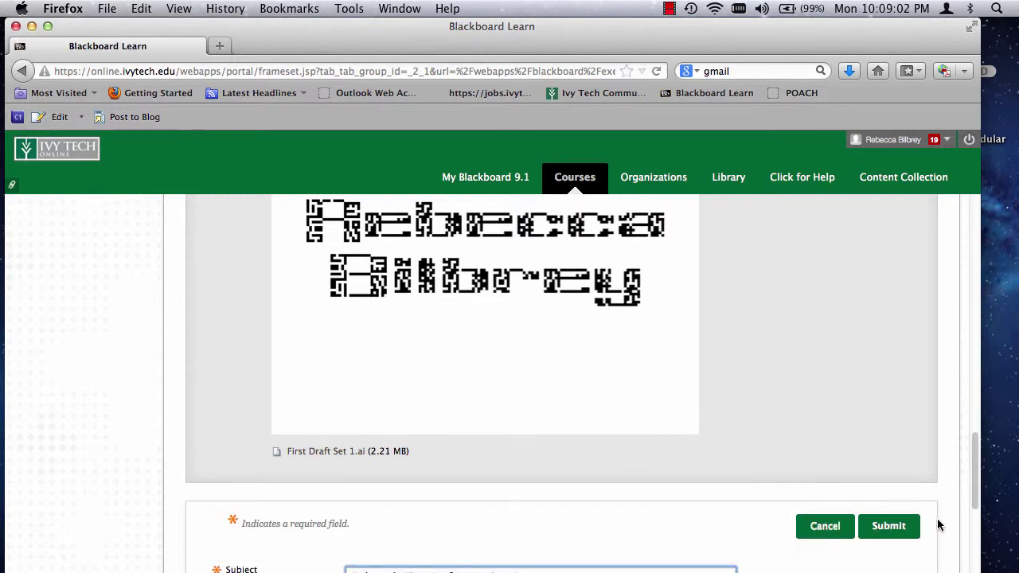
scroll(973, 451, down, 8)
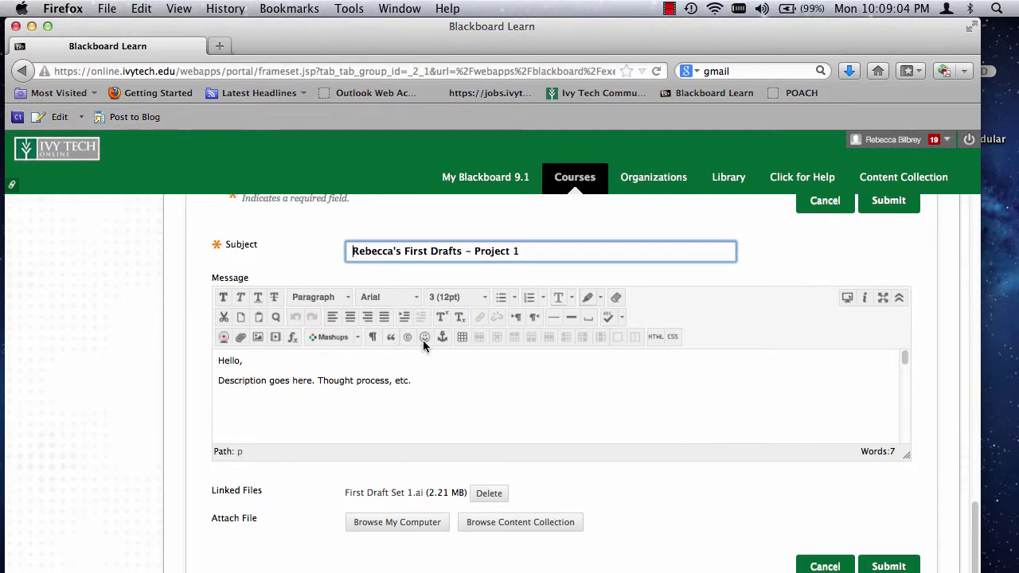
click(455, 380)
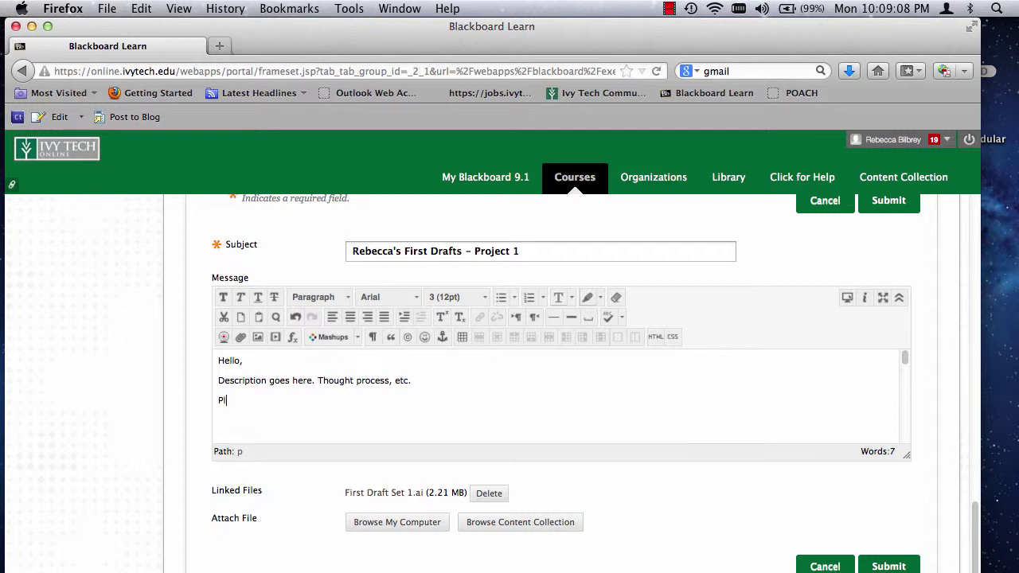
text(Please do not critique my demonstration - critique other student work@)
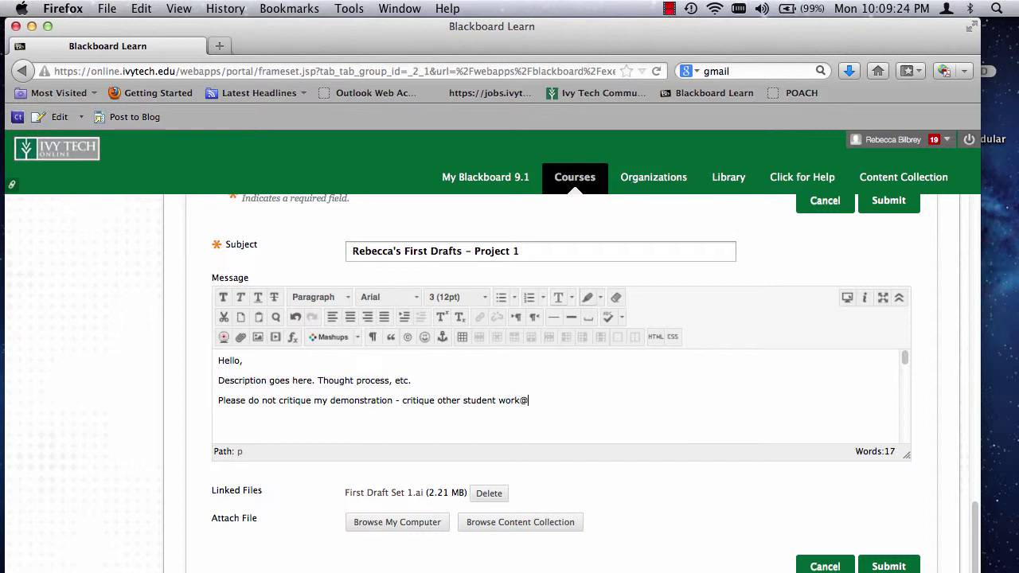
key(BackSpace)
click(888, 566)
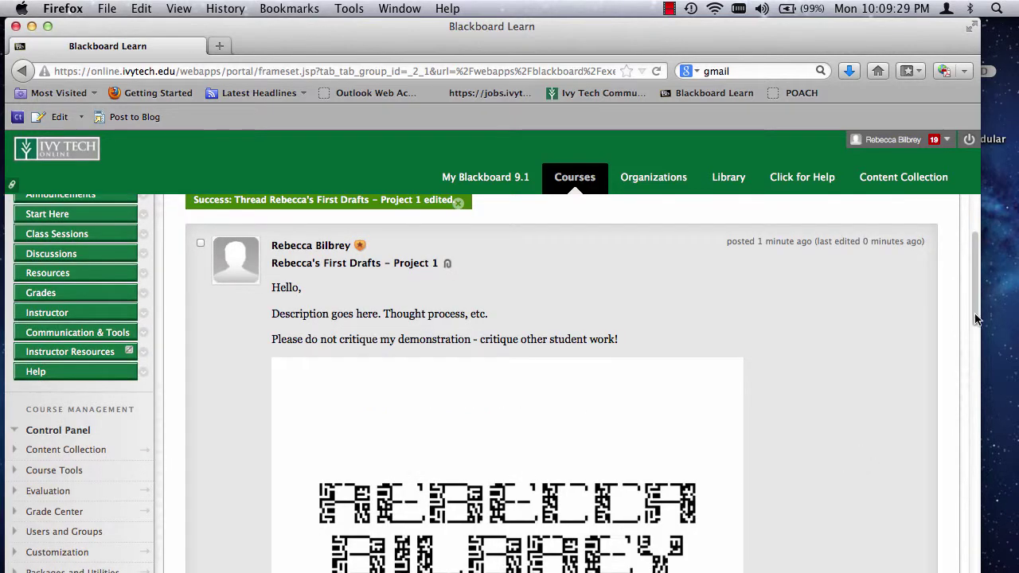
- Review the edited post down to its attachment and return to the forum's thread list
drag(978, 318, 968, 297)
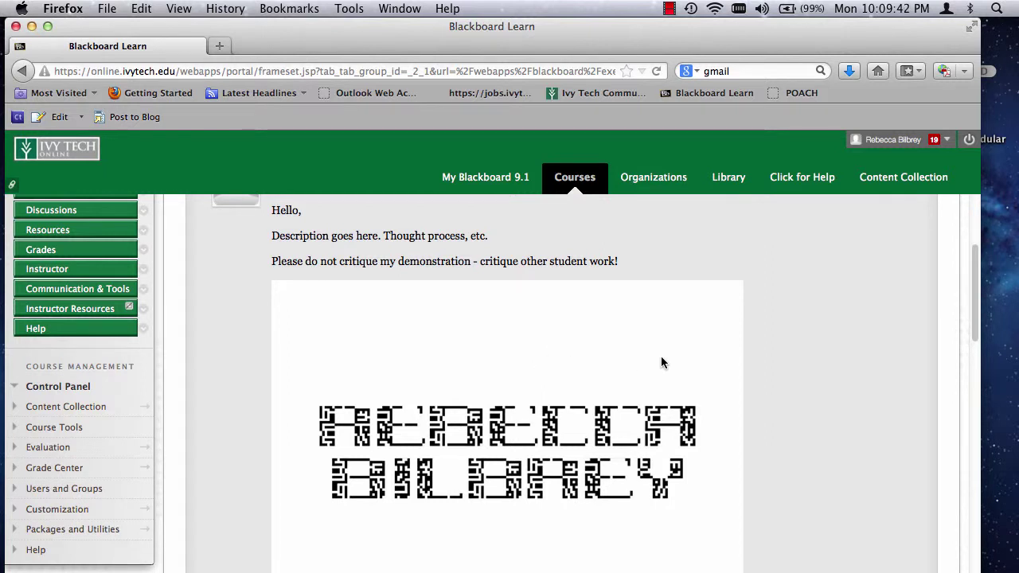
drag(975, 309, 959, 569)
mouse_move(389, 457)
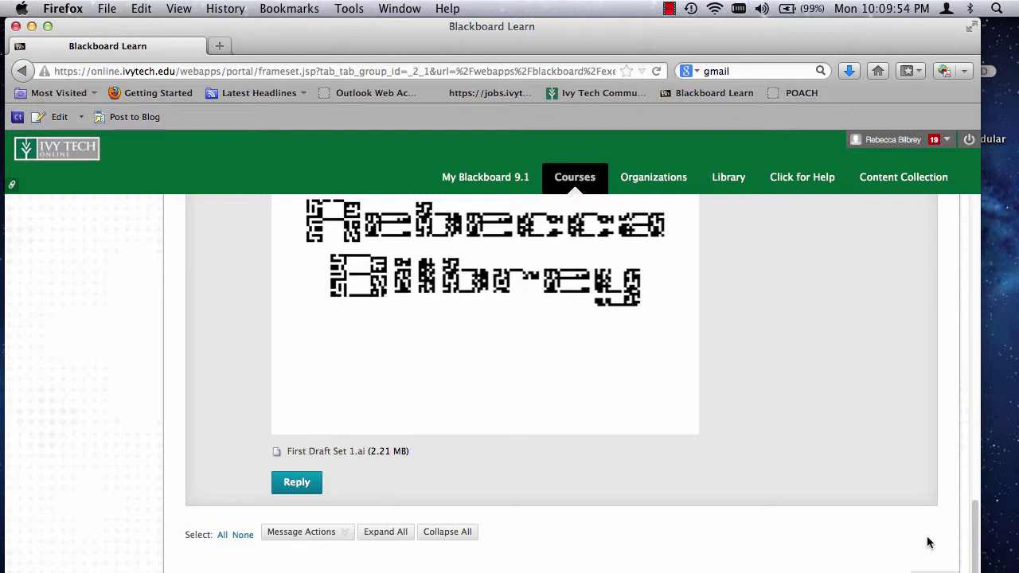
mouse_move(447, 424)
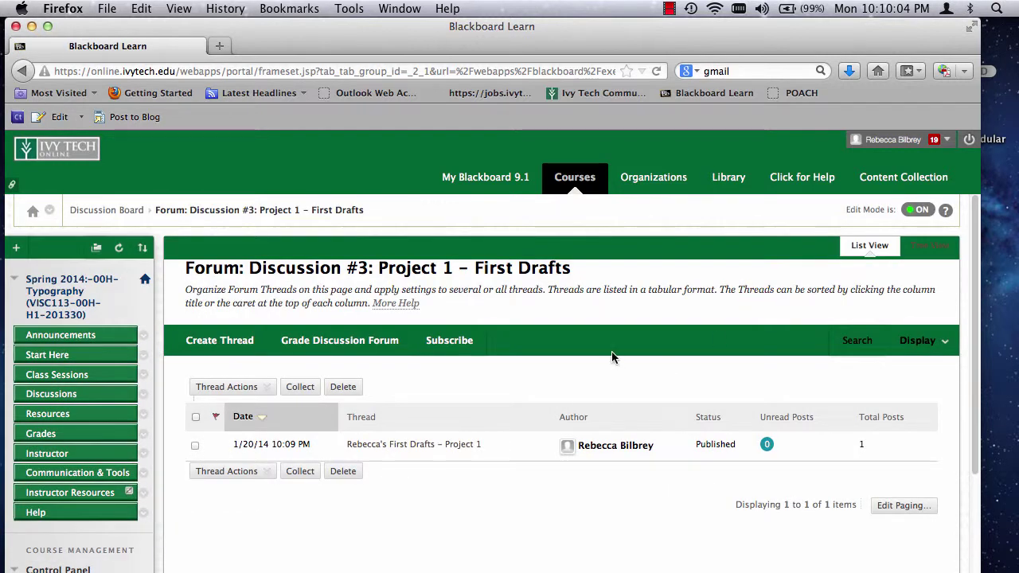
- Reopen the first drafts thread, look through it to the end and leave it again
click(412, 449)
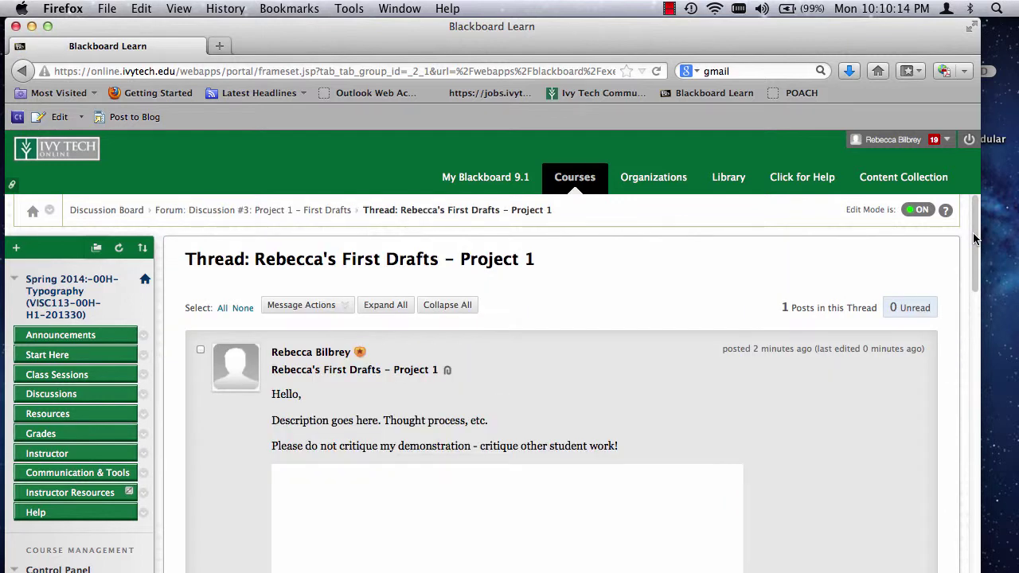
scroll(958, 568, down, 10)
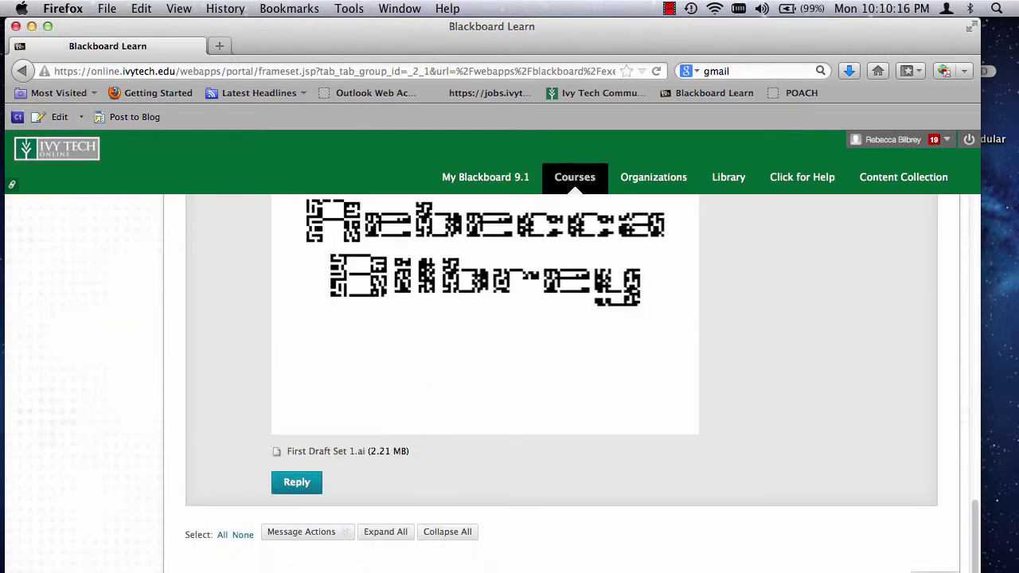
click(932, 571)
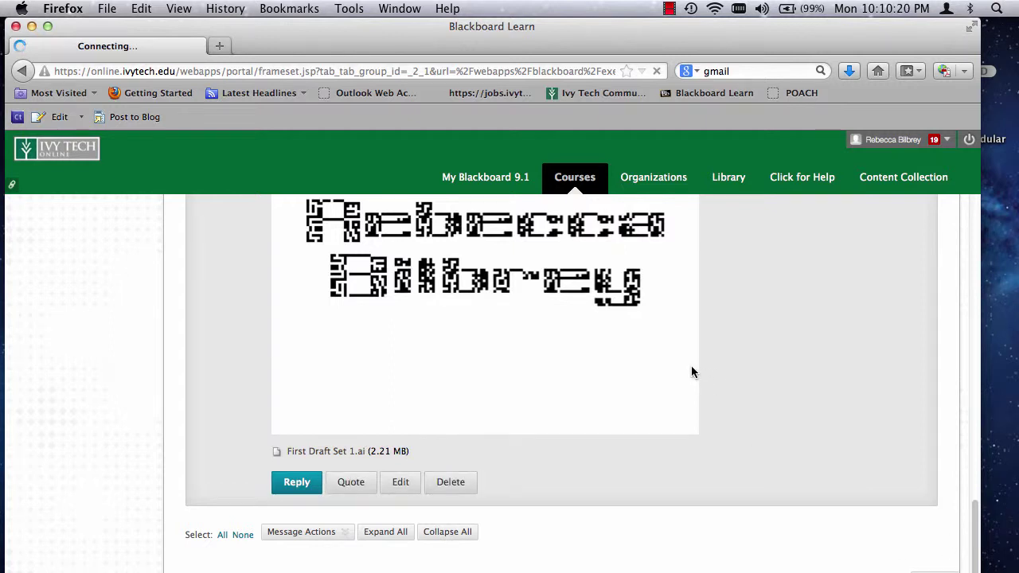